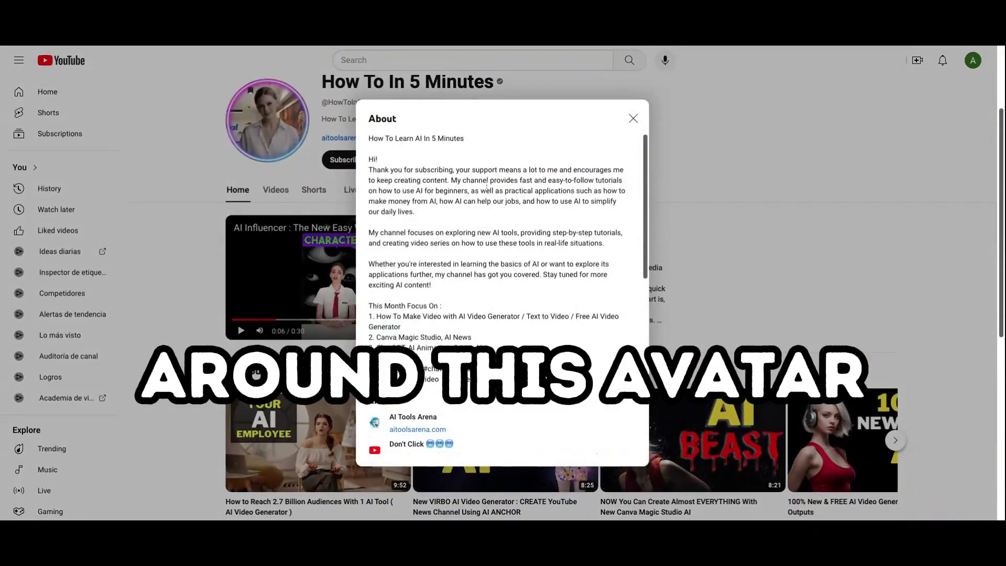
scroll(496, 320, down, 2)
scroll(495, 319, down, 3)
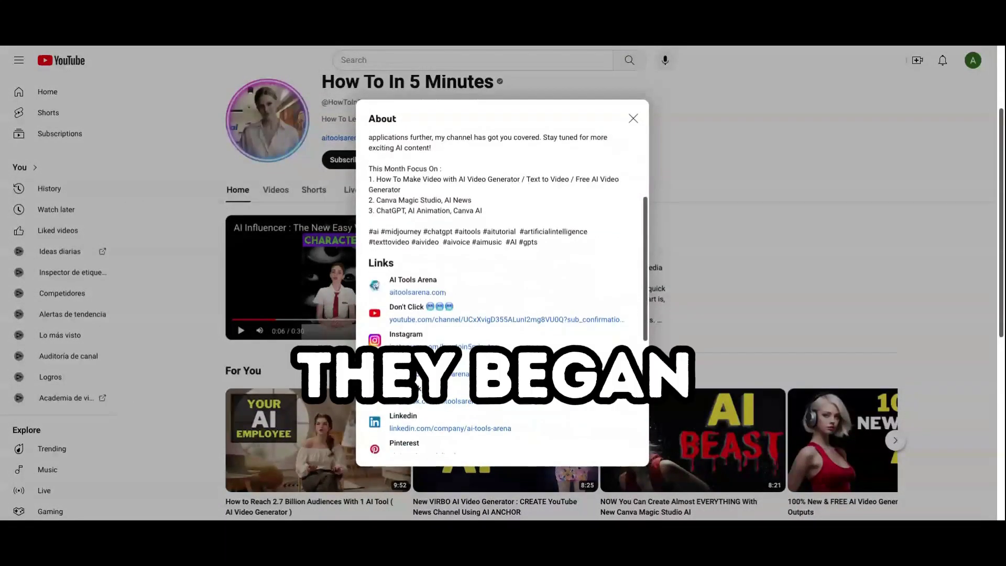
scroll(495, 320, down, 3)
scroll(495, 320, down, 3)
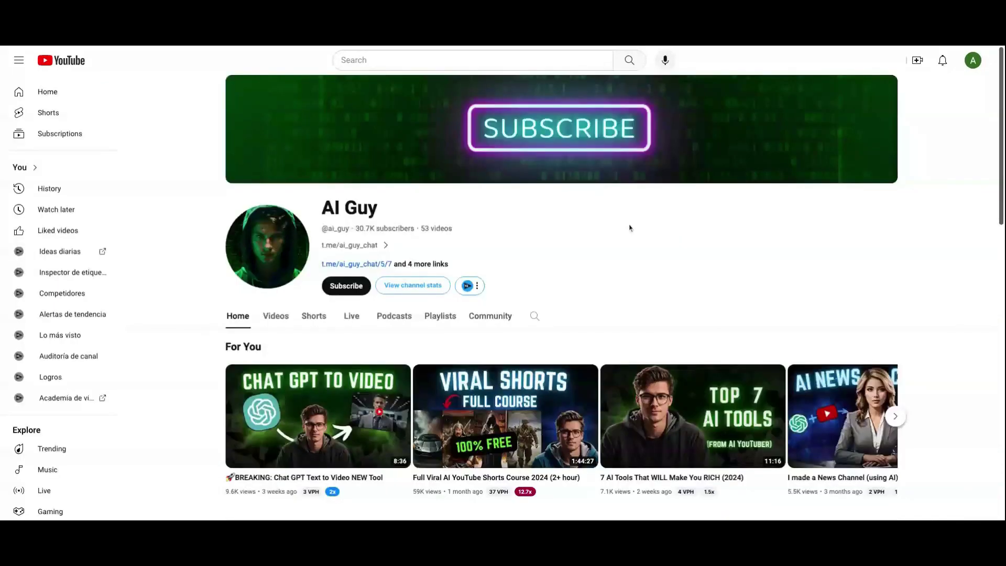
scroll(704, 272, down, 3)
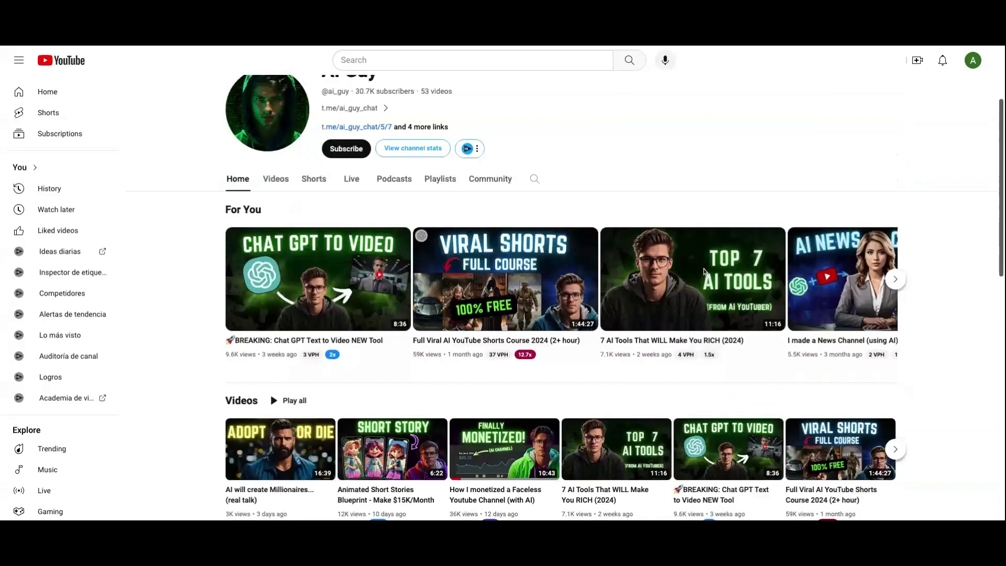
scroll(569, 313, down, 1)
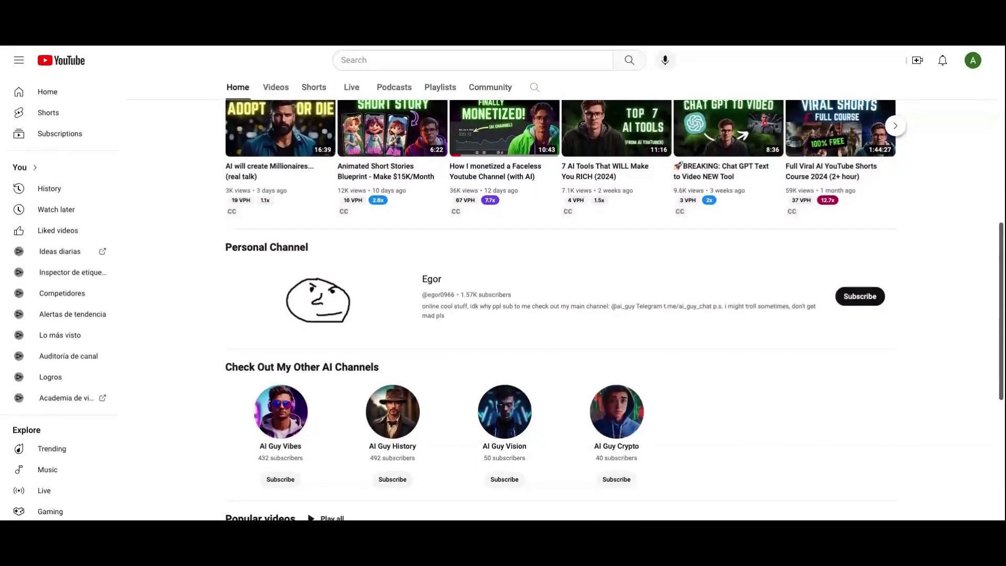
scroll(568, 312, down, 1)
scroll(299, 404, down, 1)
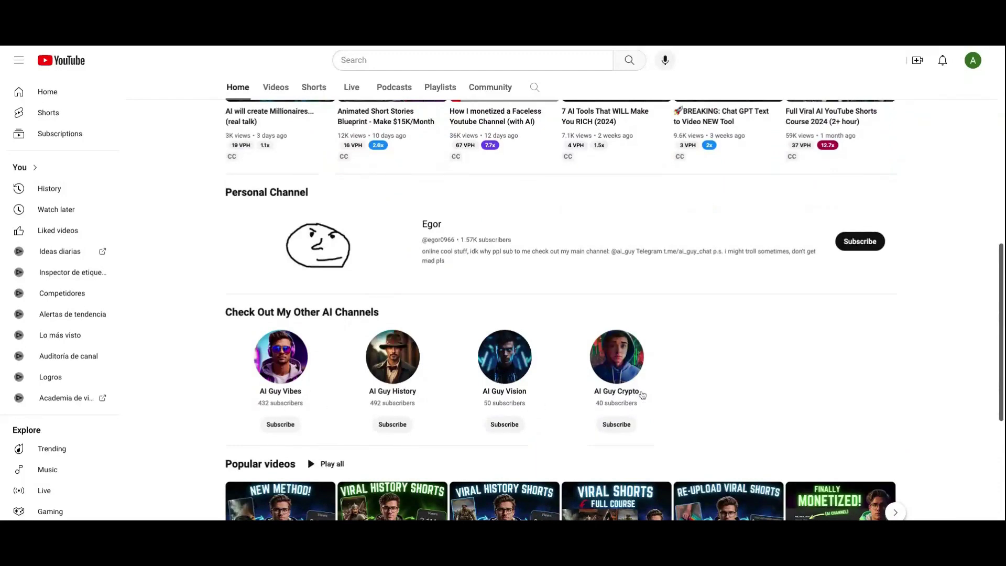
scroll(685, 384, down, 1)
scroll(685, 384, down, 4)
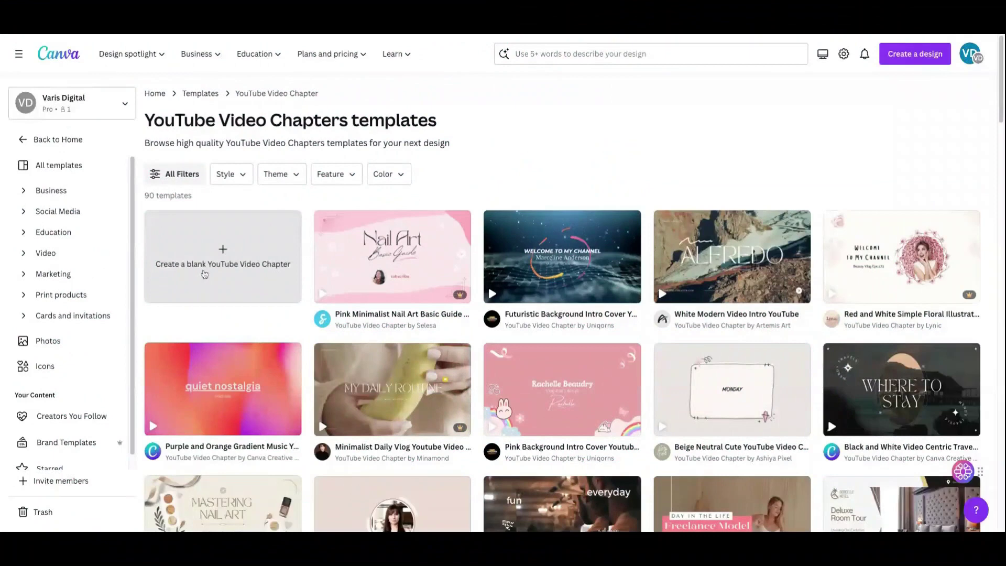
Start a blank YouTube Video Chapter design and launch Magic Media from the Elements AI image generator
click(204, 273)
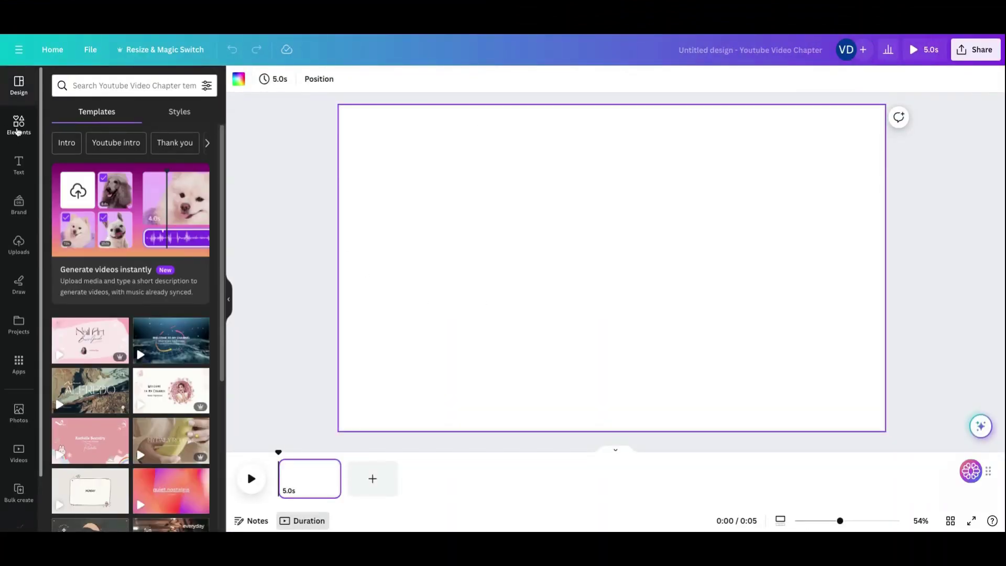
click(18, 126)
scroll(168, 325, down, 3)
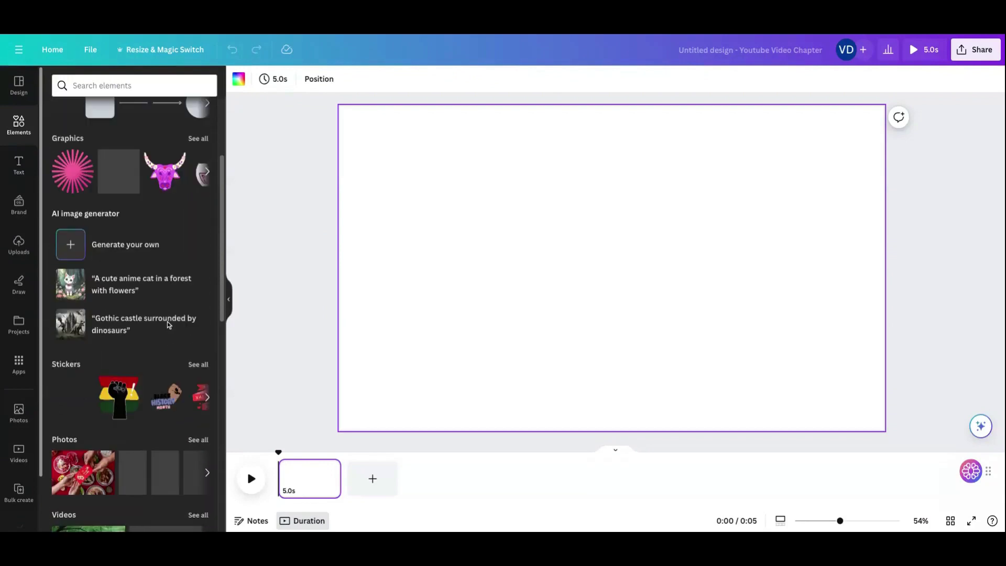
scroll(168, 324, down, 1)
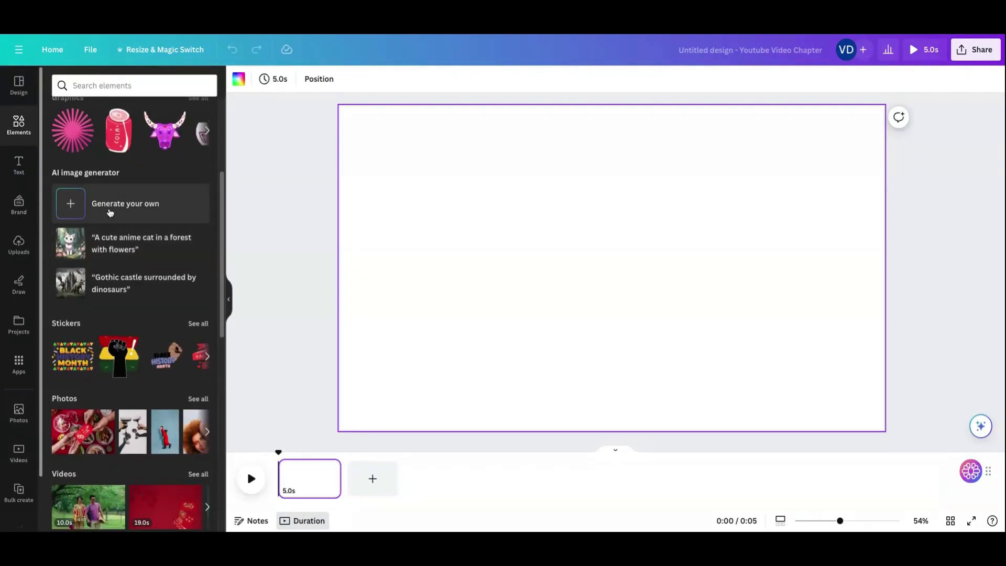
click(110, 207)
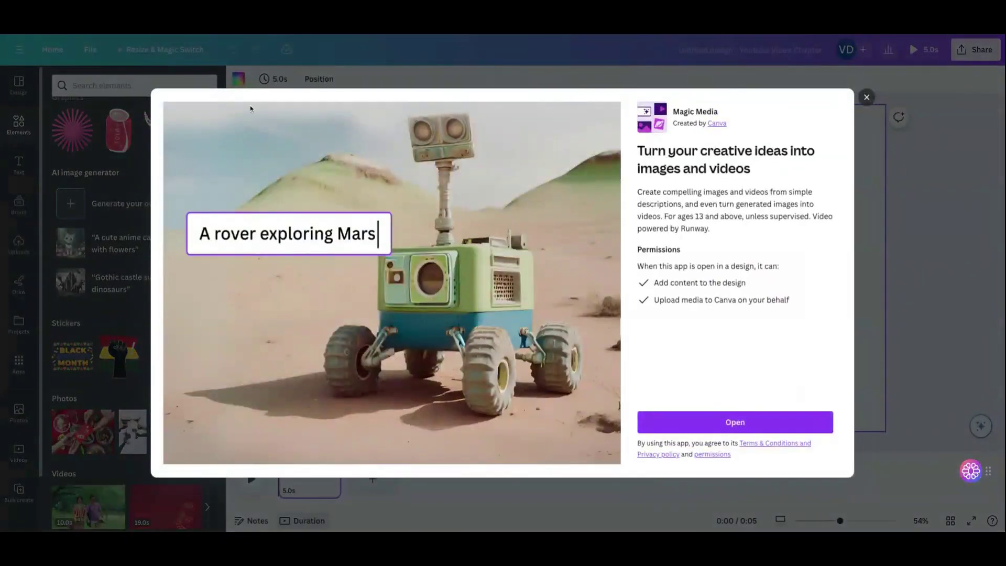
click(750, 425)
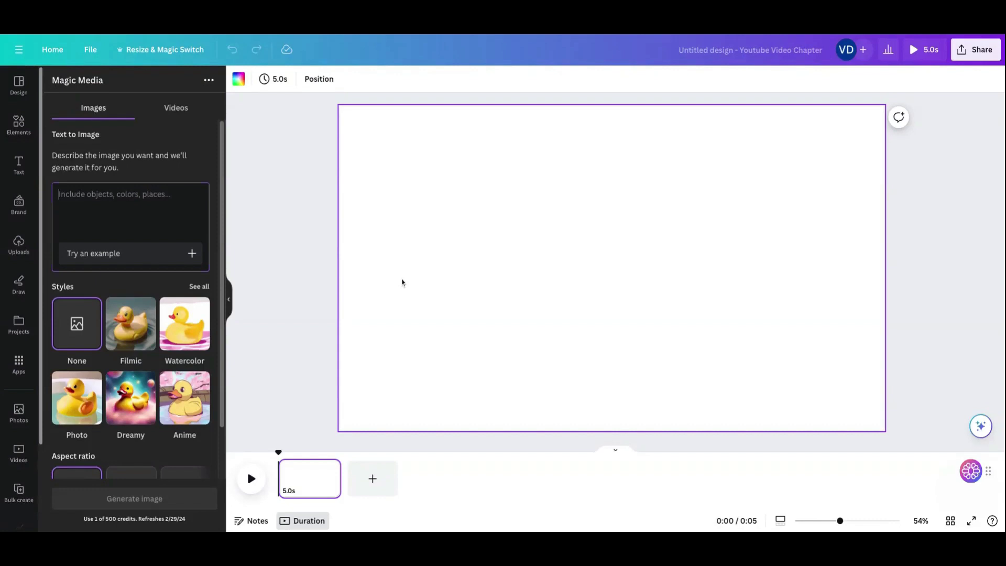
text(YouTuber man sitting at his desk, talking to the camera, laptop on the desk, wearing glasses, animated)
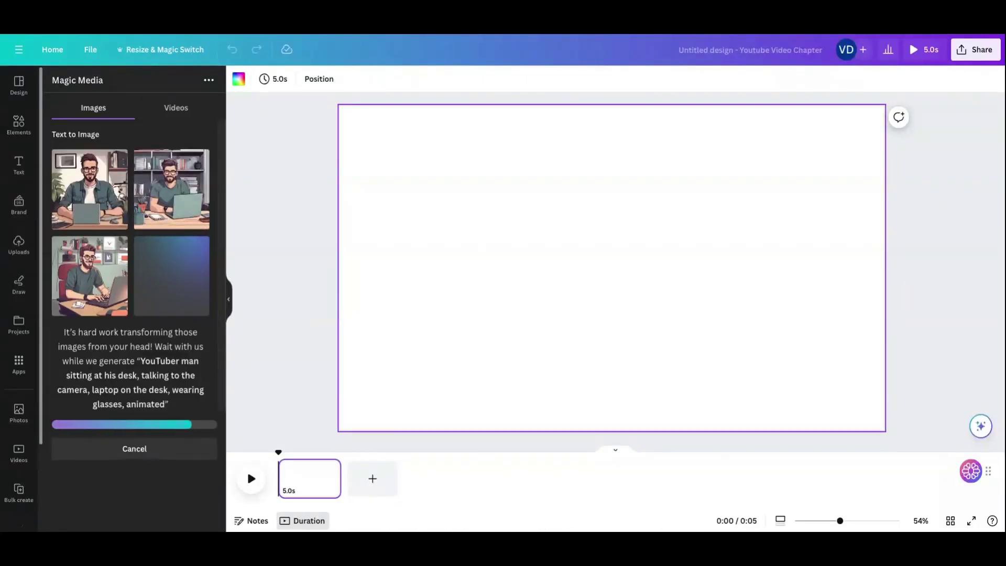
scroll(135, 298, down, 2)
scroll(135, 297, up, 2)
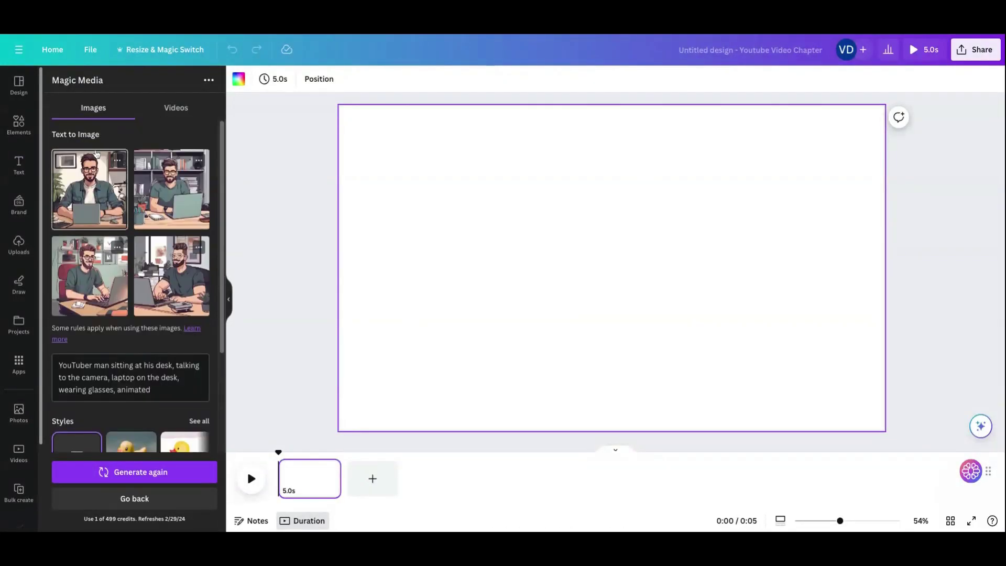
Add the cartoon desk portrait, regenerate with a revised prompt, and add two masked studio portraits
click(89, 184)
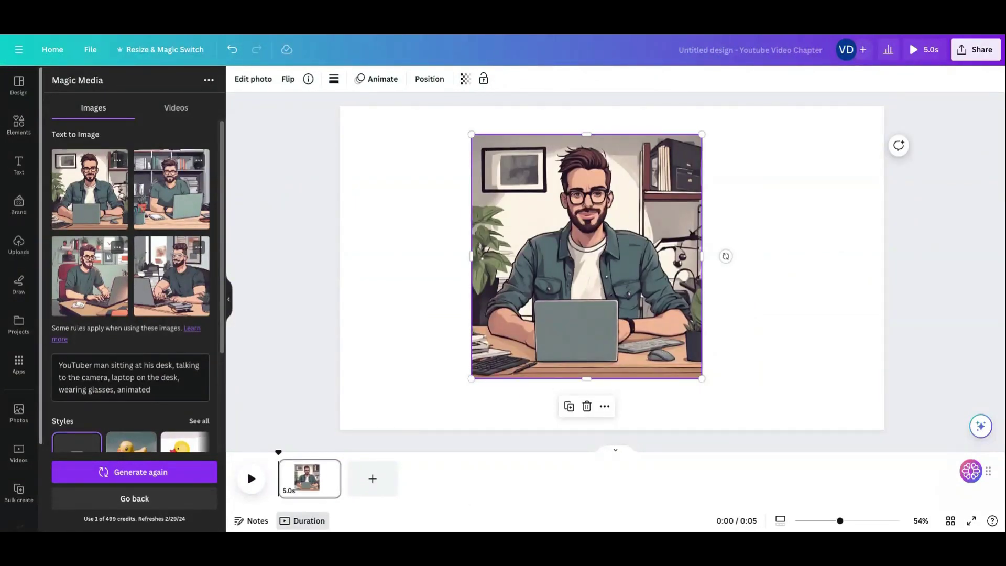
key(ctrl+a)
text(YouTuber man standing in the video studio, talking to the camera, wearing a black mask, spiky short hair, utrarealistic)
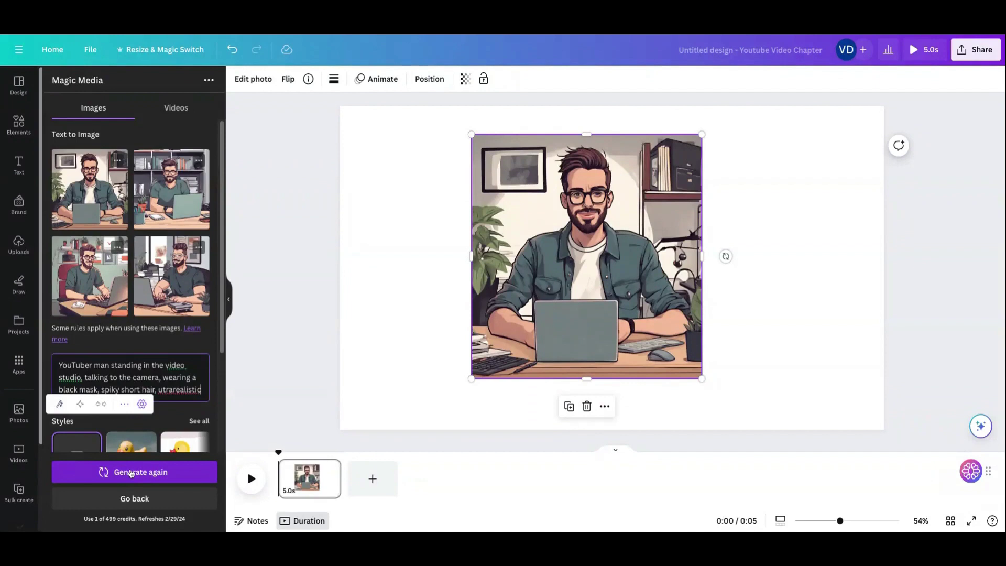
click(130, 472)
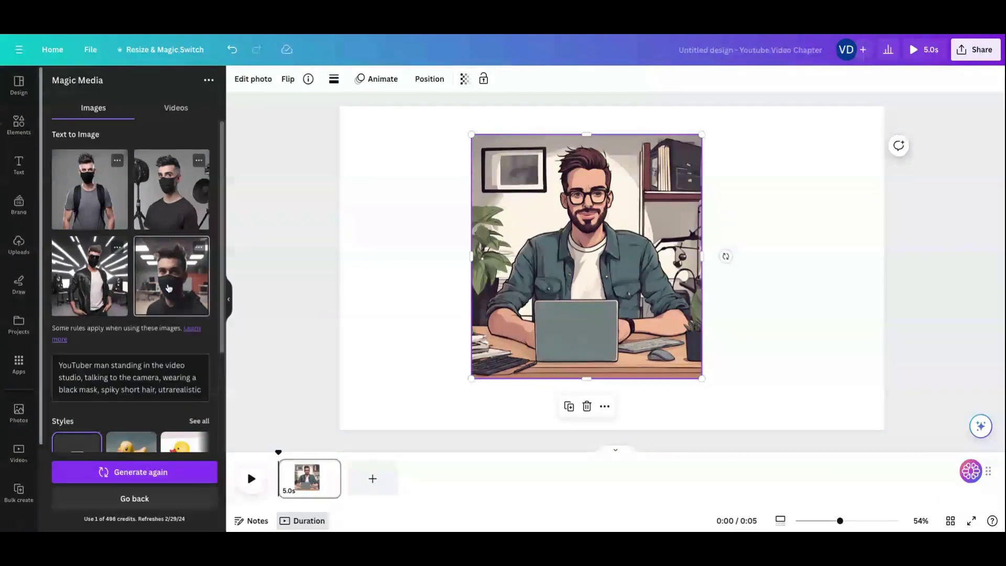
click(168, 288)
click(89, 275)
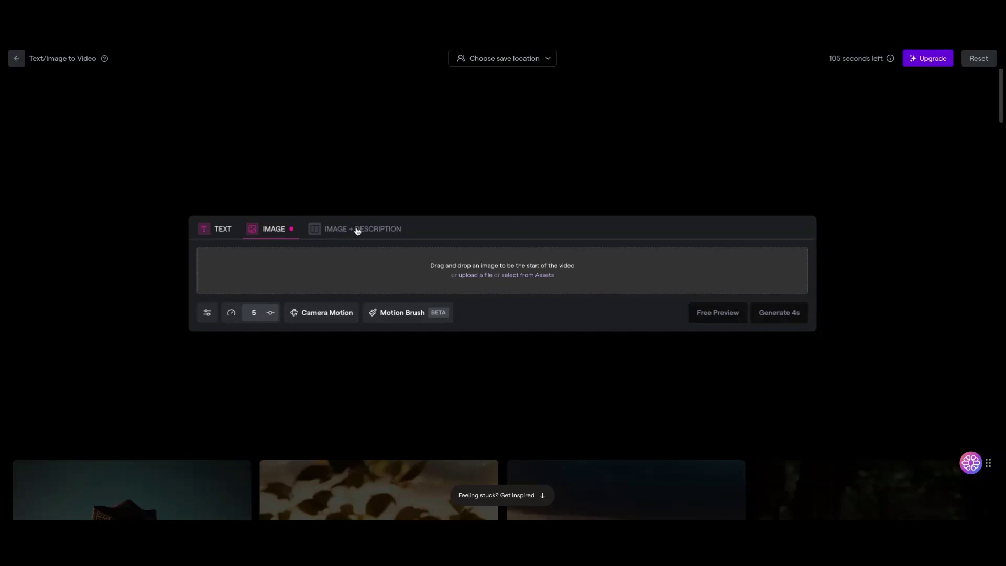
Generate a 4-second Runway video from the desk portrait with a motion description, then play it
click(361, 232)
click(226, 266)
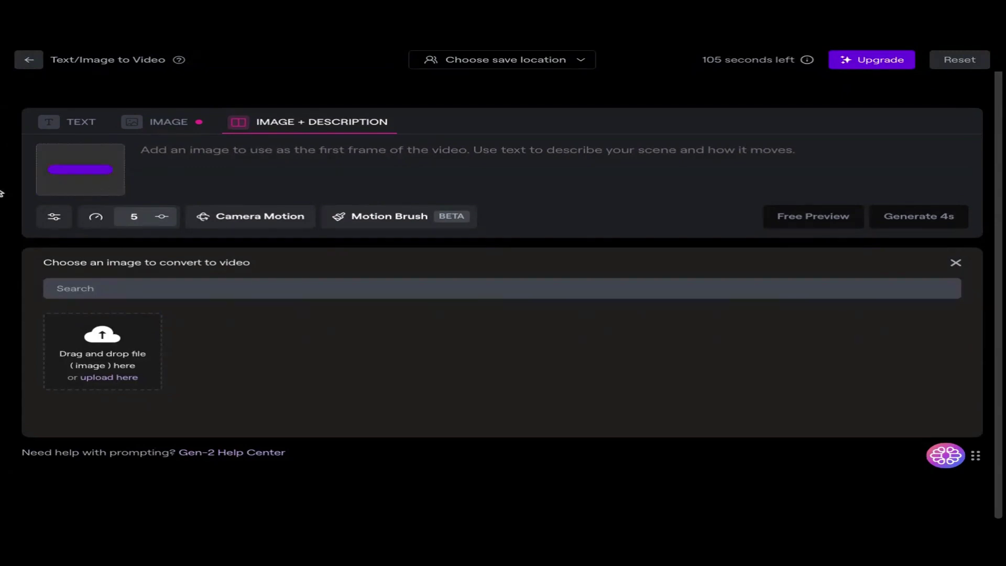
text(The YouTuber is moving his mouth while talking)
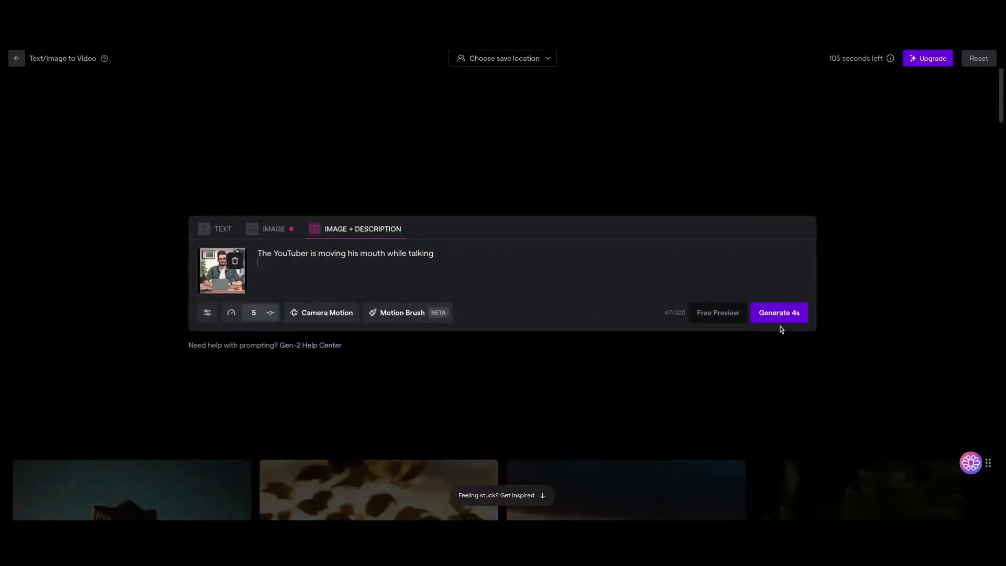
click(779, 317)
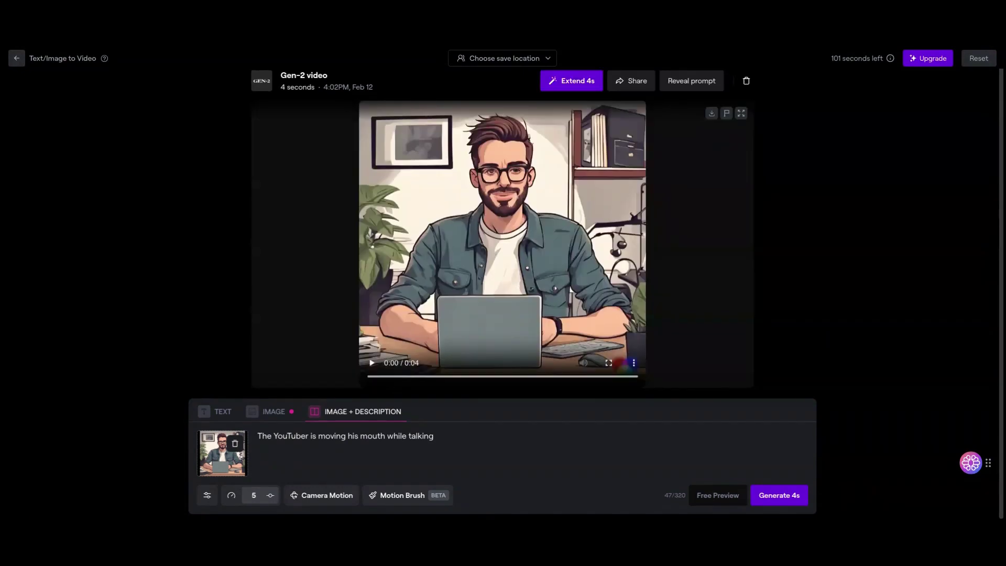
click(370, 364)
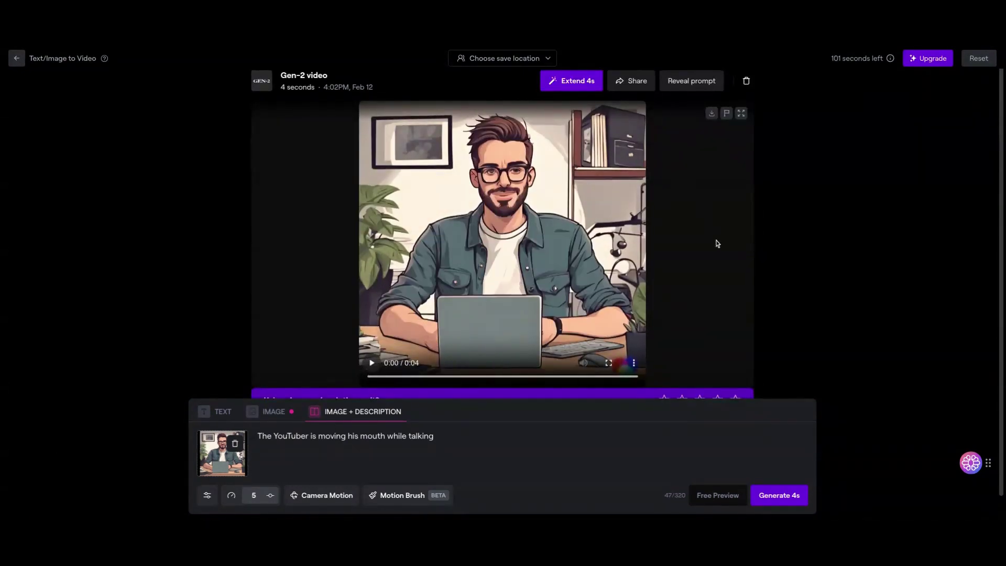
scroll(394, 358, down, 1)
scroll(674, 267, up, 1)
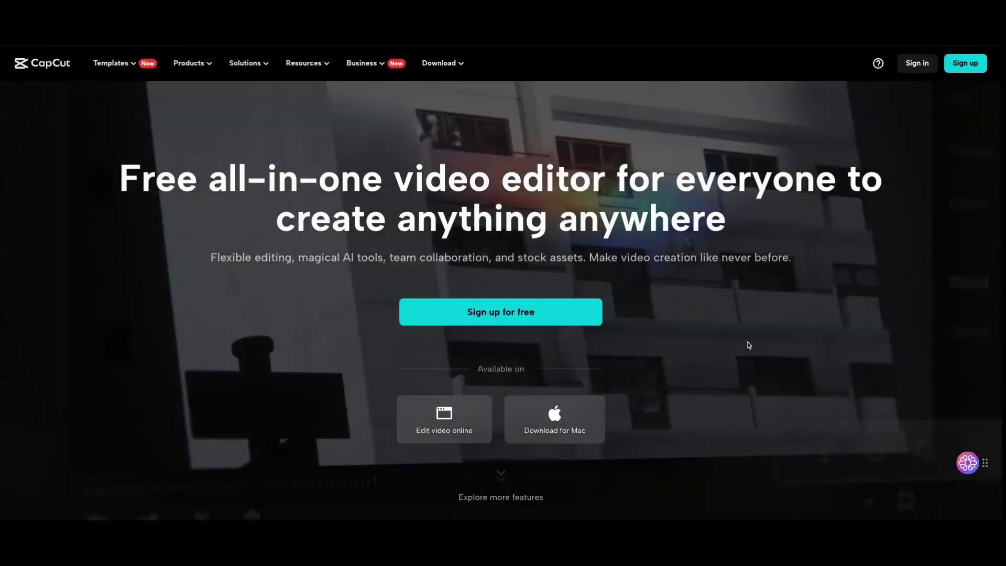
scroll(748, 345, down, 1)
scroll(748, 344, down, 2)
scroll(748, 344, down, 2)
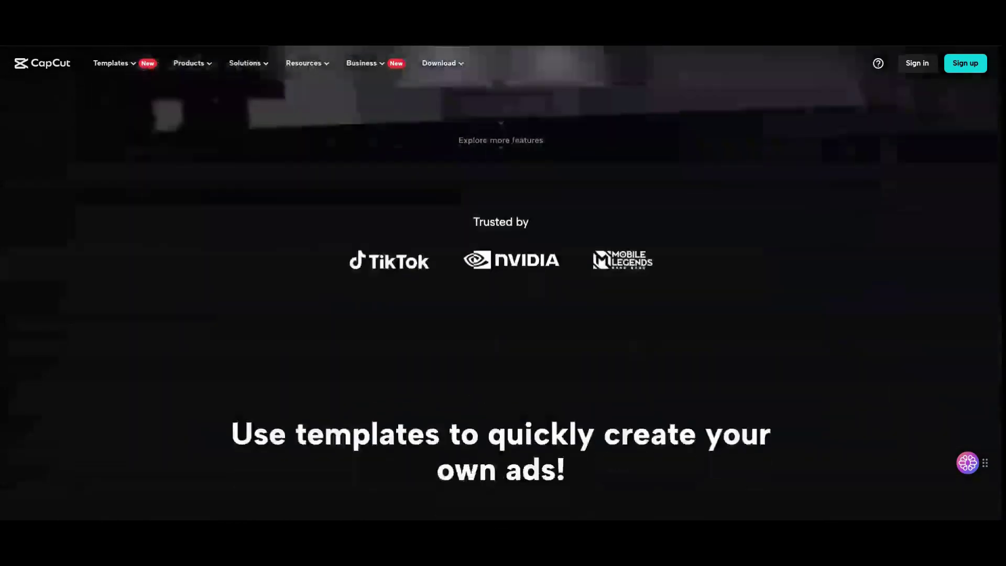
scroll(748, 344, down, 3)
scroll(748, 344, down, 3)
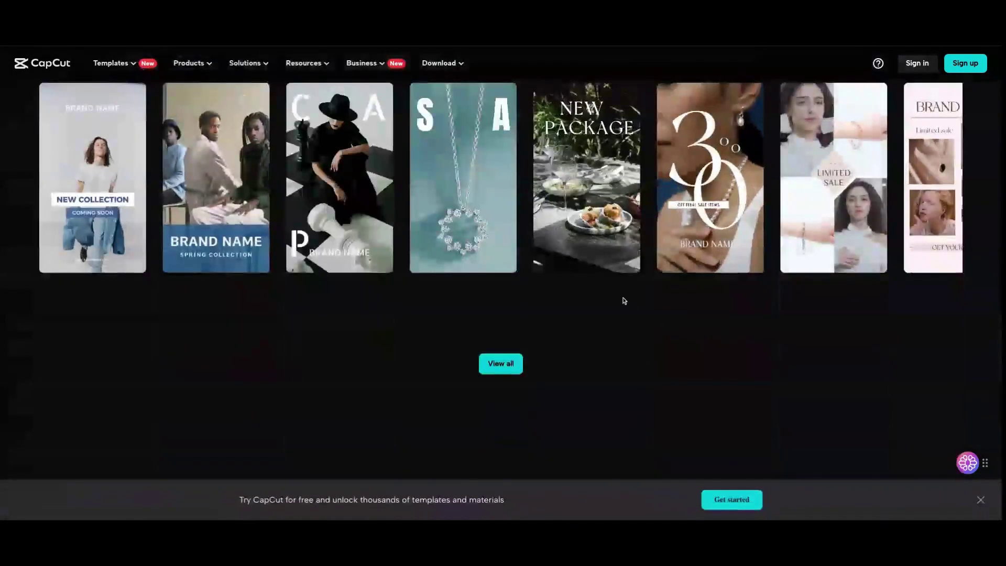
scroll(621, 297, up, 3)
scroll(597, 293, up, 2)
scroll(598, 292, up, 2)
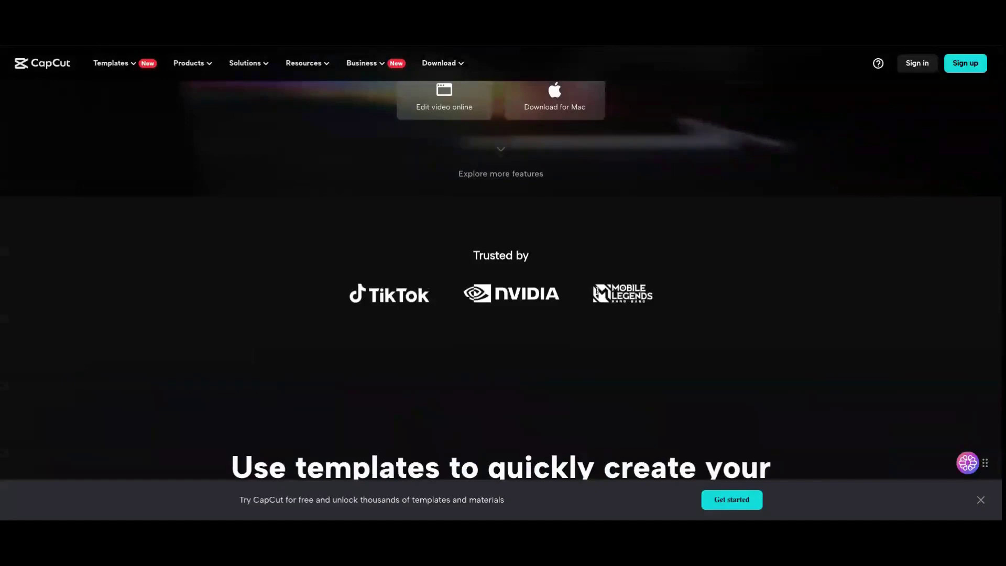
scroll(598, 293, up, 2)
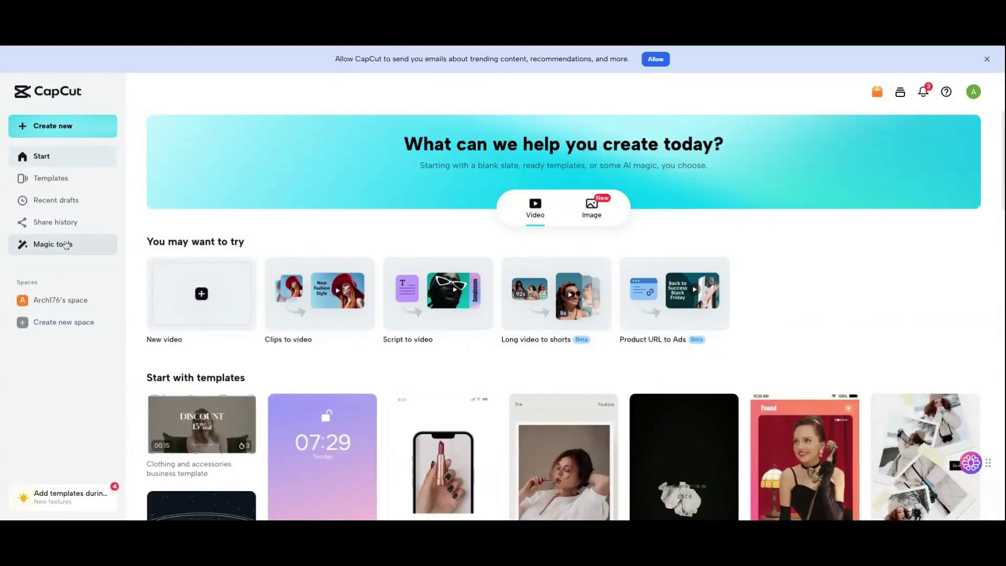
Show CapCut's Magic tools filtered to the Create with AI collection
click(67, 244)
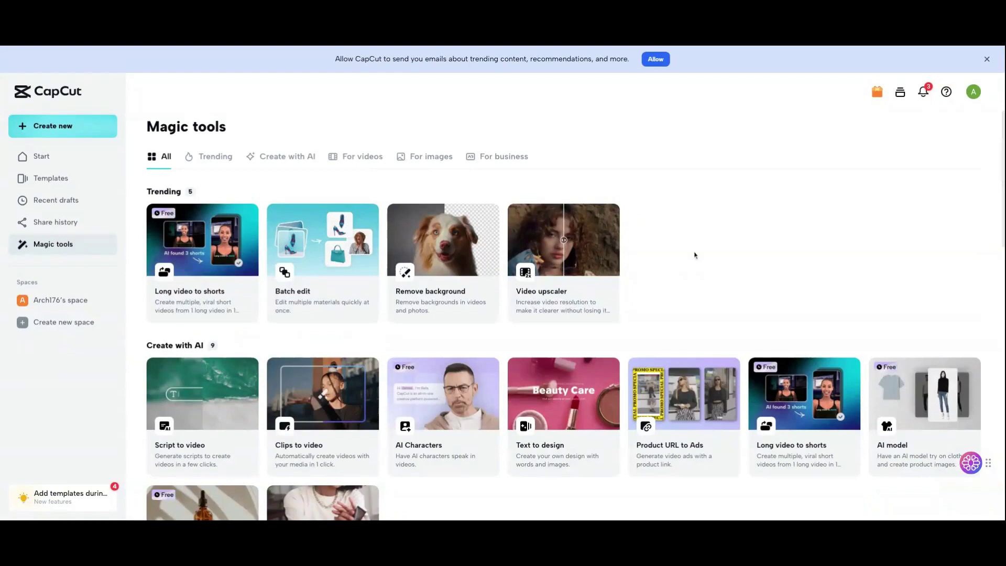
click(276, 157)
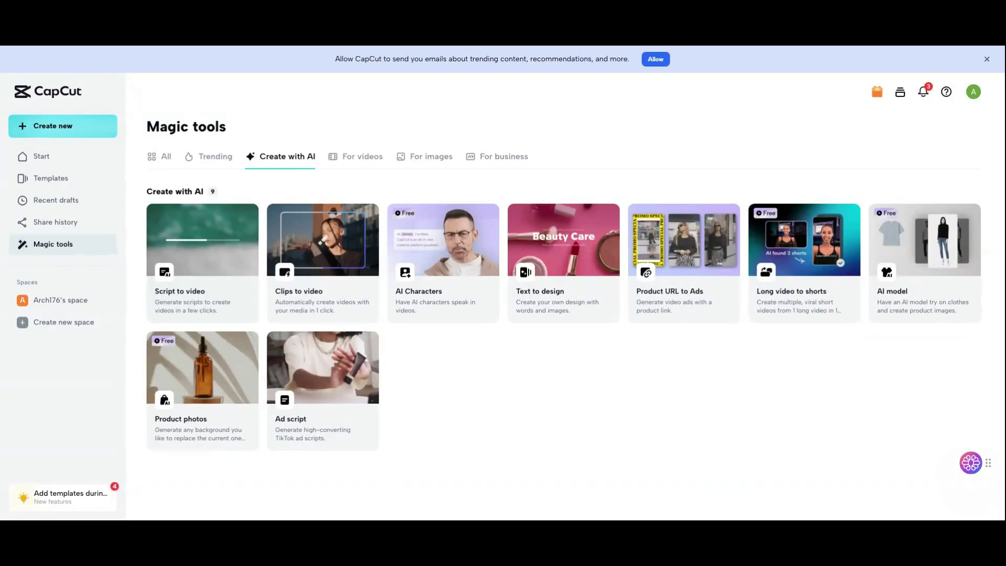
text(Write me a YouTube video script about how to be more productive)
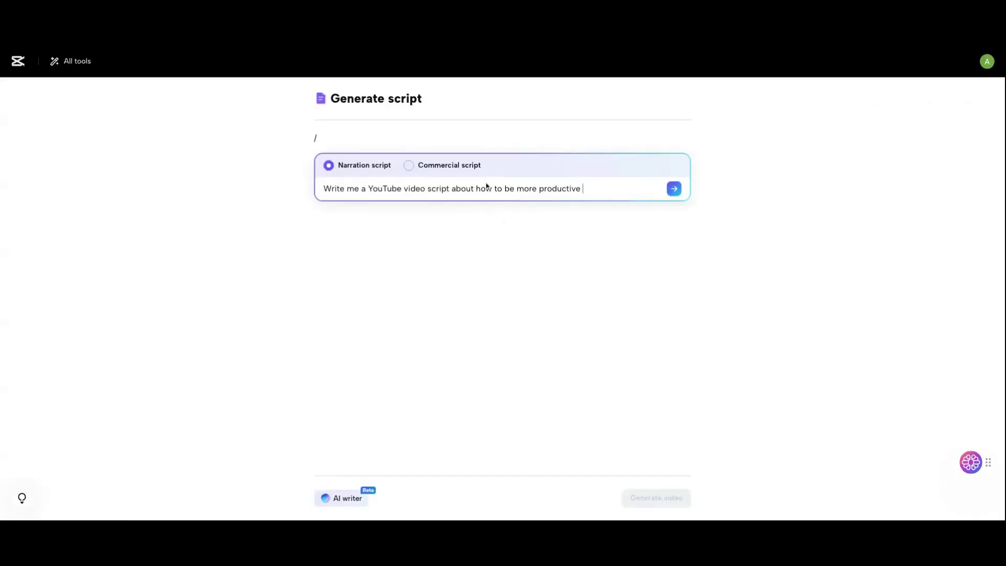
Send the 'how to be more productive' YouTube prompt to the Script to video narration generator
click(672, 188)
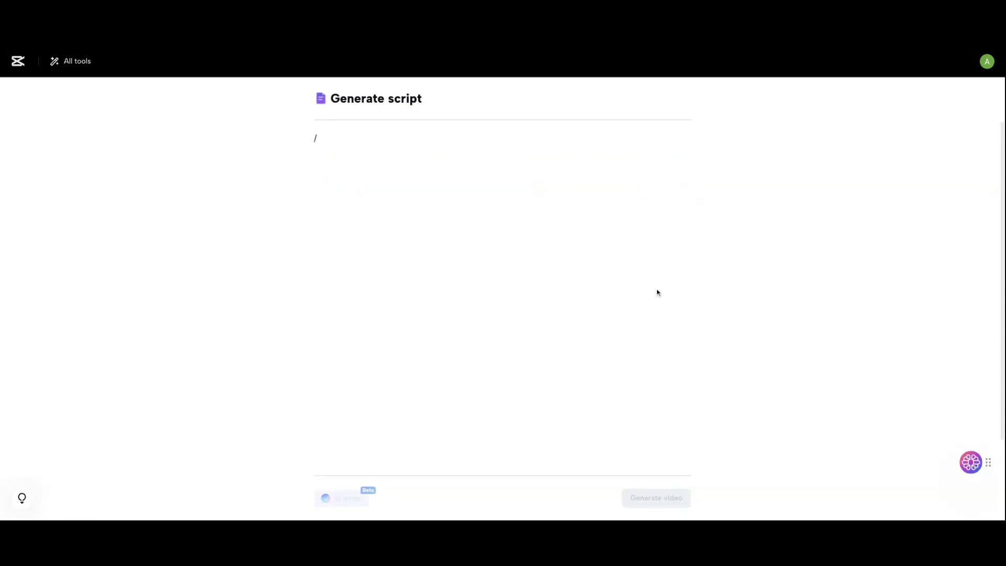
scroll(369, 249, down, 3)
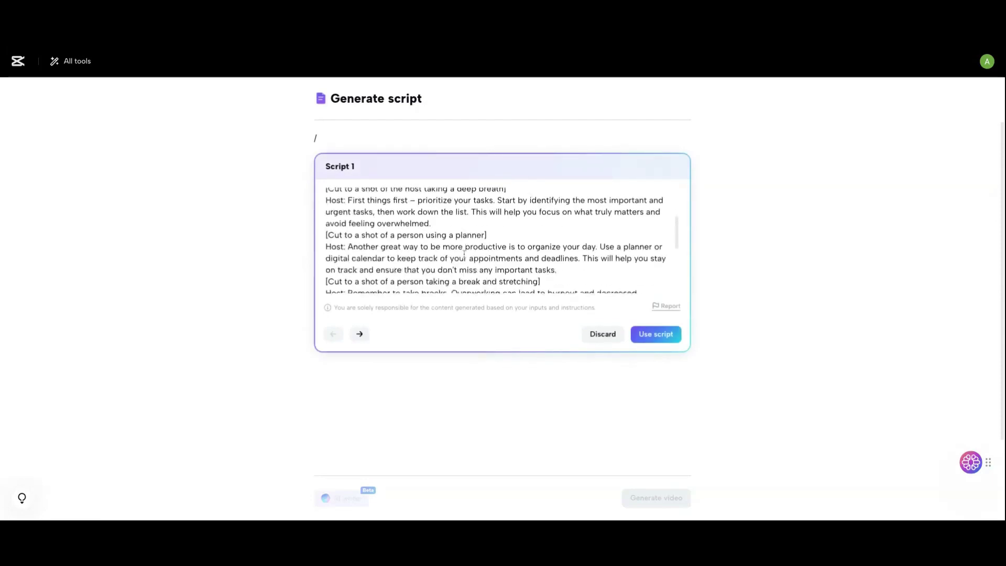
scroll(465, 253, down, 3)
scroll(479, 247, down, 2)
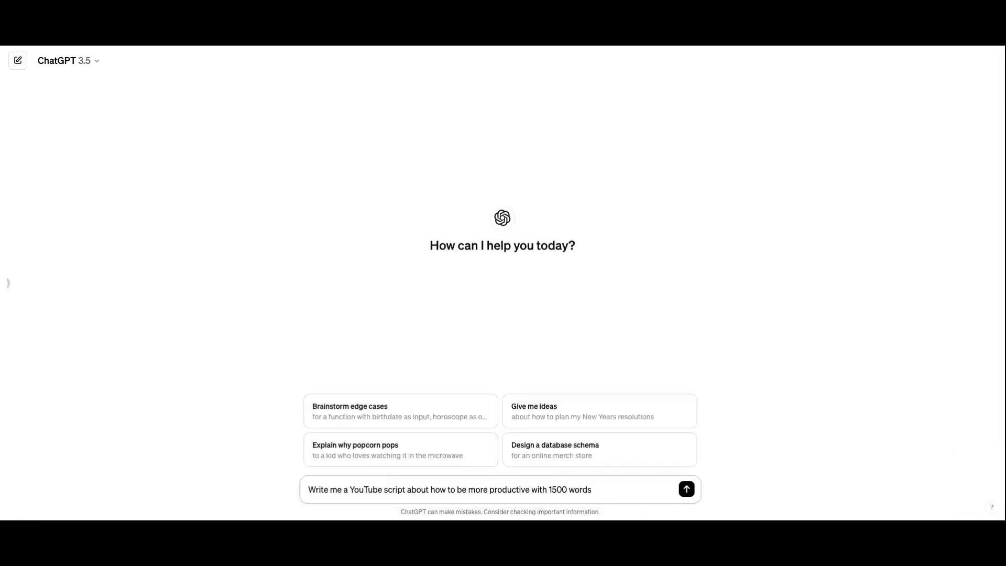
Paste ChatGPT's 1500-word script into CapCut and generate a 16:9 video with British Male narration
click(686, 489)
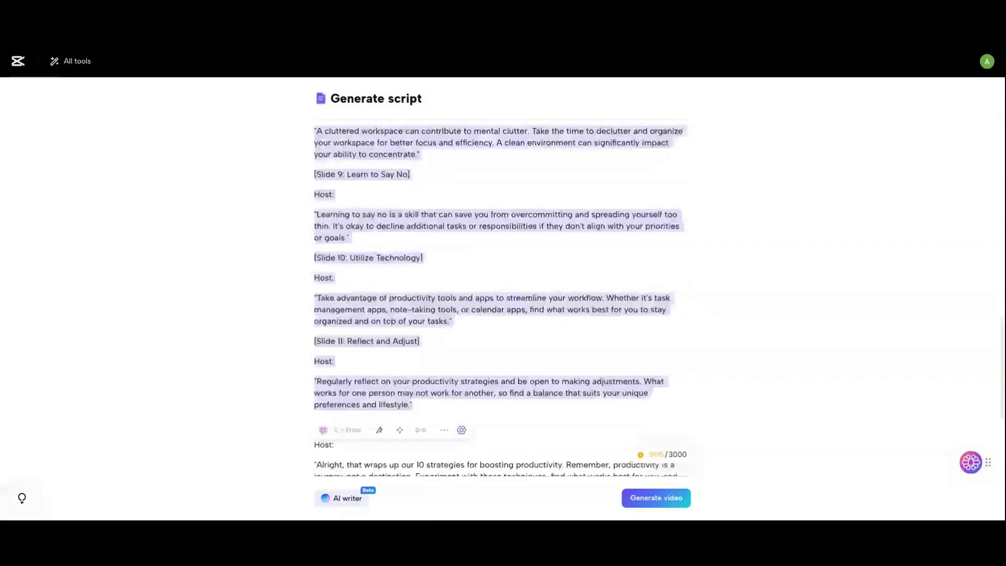
key(ctrl+v)
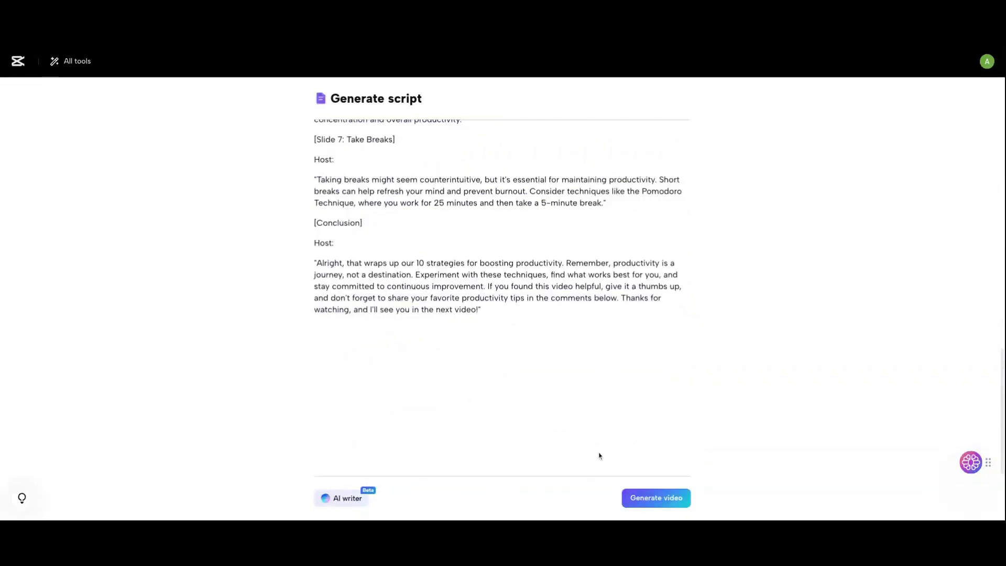
click(651, 498)
click(434, 317)
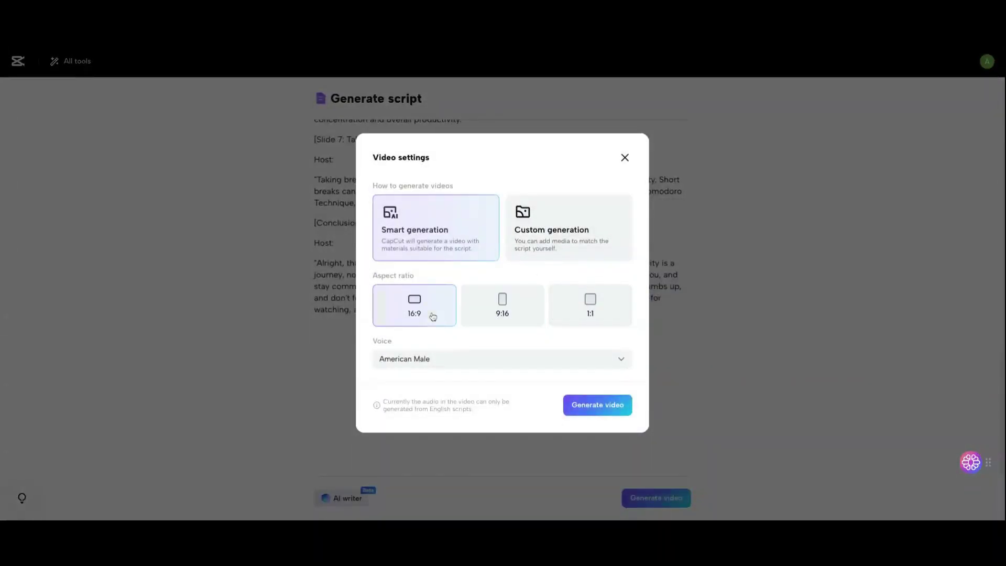
click(434, 361)
scroll(415, 426, down, 2)
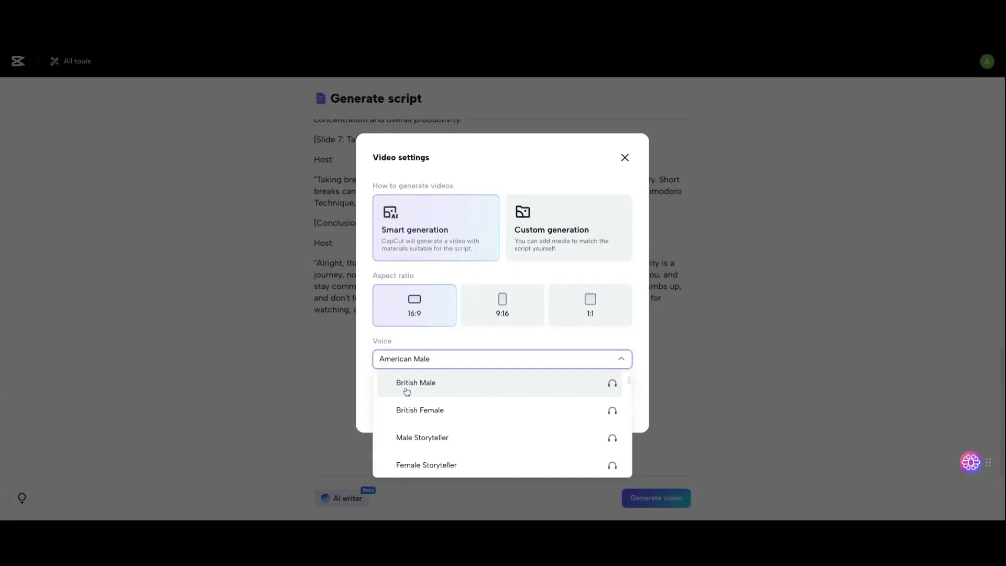
click(432, 390)
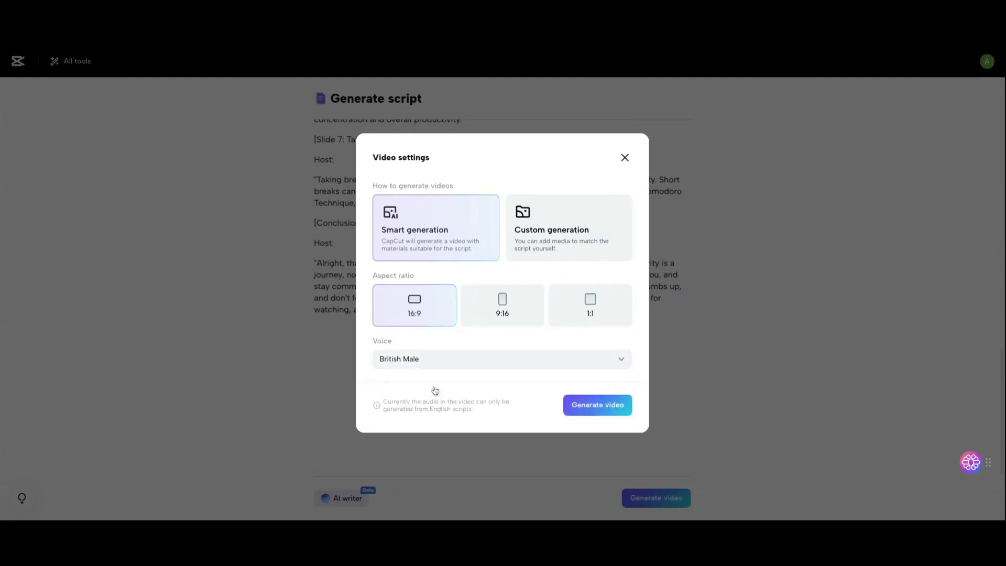
click(599, 406)
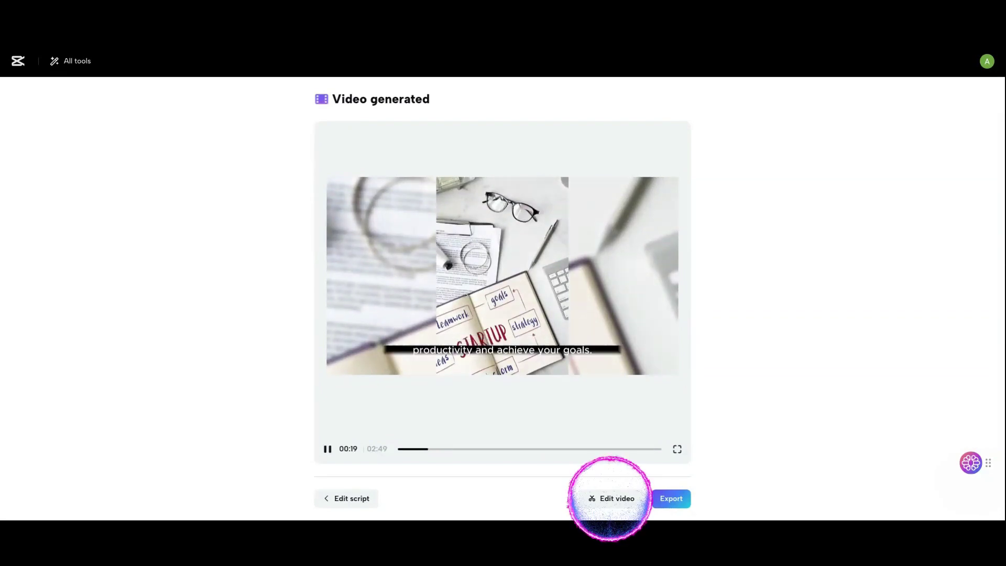
Open the finished 2:49 productivity video in CapCut's full editor with Edit video
click(609, 499)
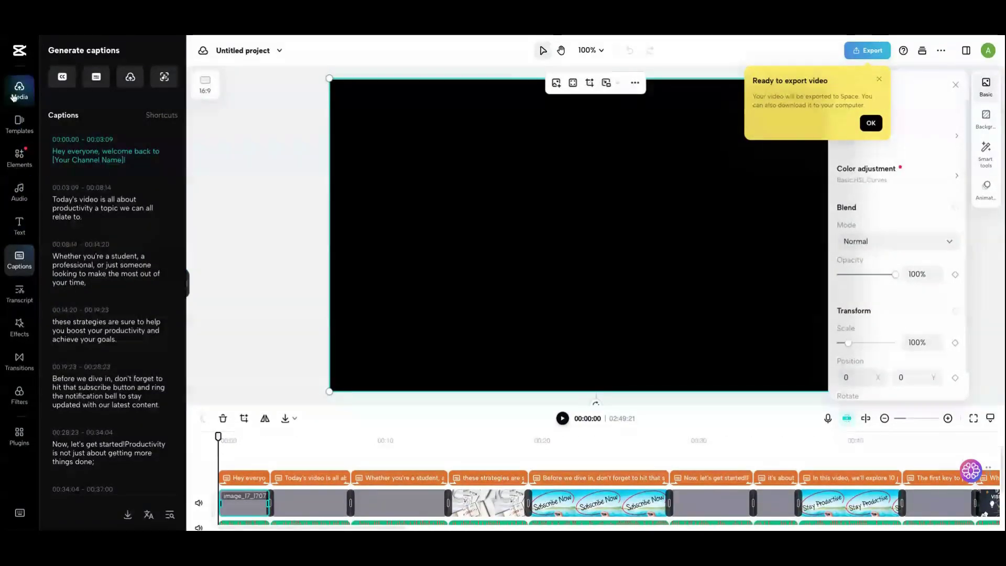
Upload Avatar-Runway.mp4 to Media, preview it, and drag it onto a new timeline track
click(18, 90)
click(104, 117)
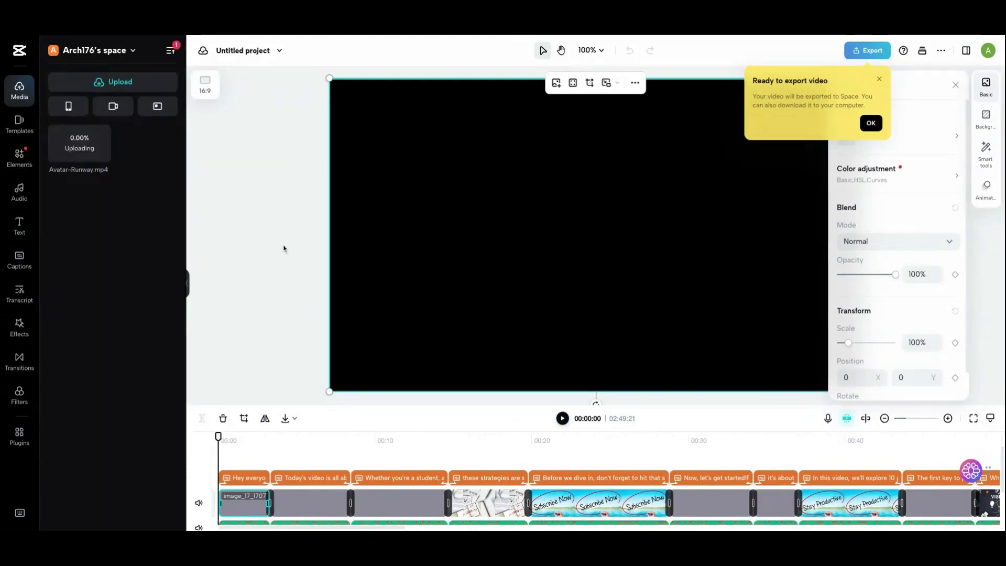
click(102, 157)
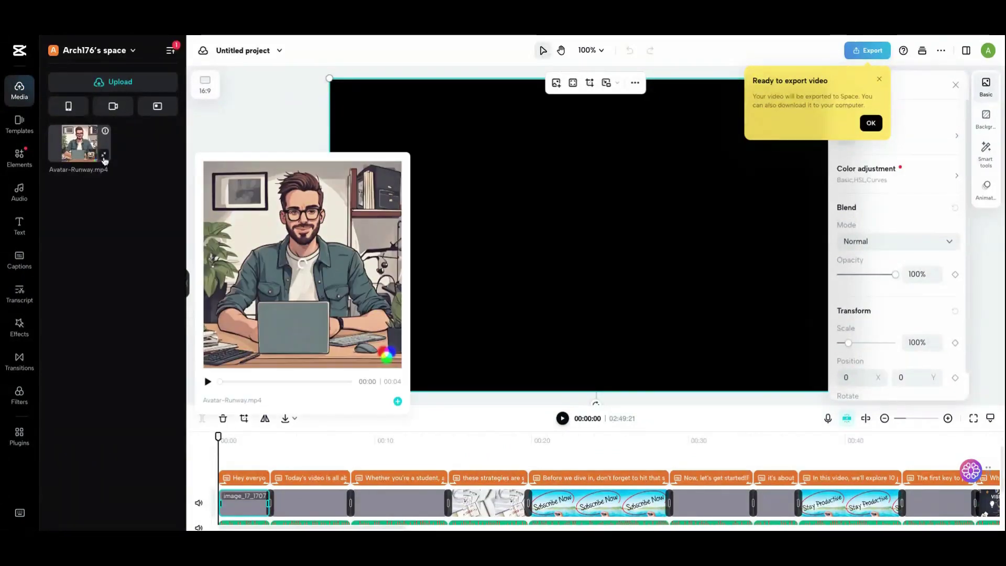
click(208, 356)
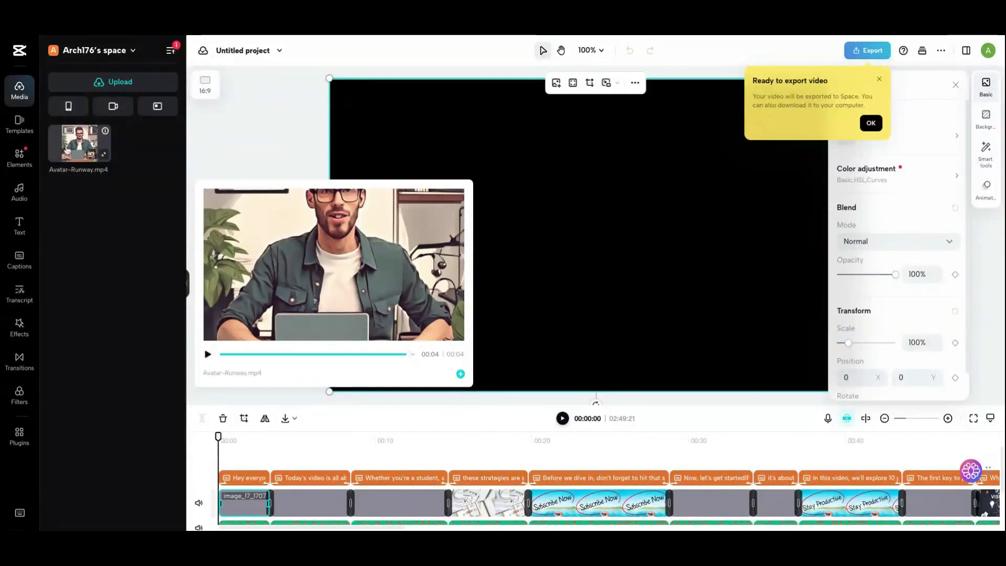
mouse_move(79, 144)
mouse_down()
mouse_move(271, 454)
mouse_move(420, 478)
mouse_move(291, 472)
mouse_up()
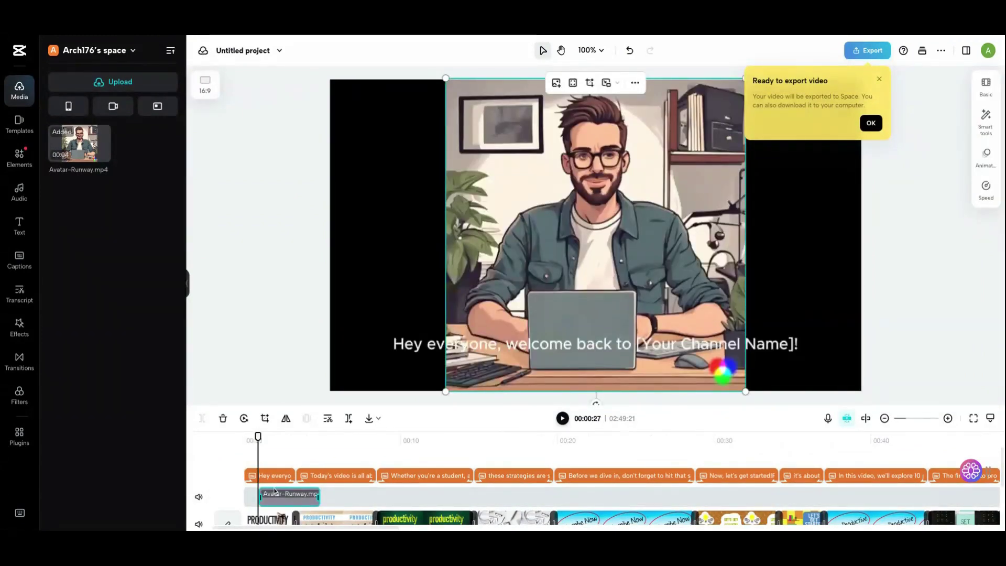
Move the avatar clip to 00:00 at the very start of the timeline
drag(277, 499, 262, 500)
click(244, 440)
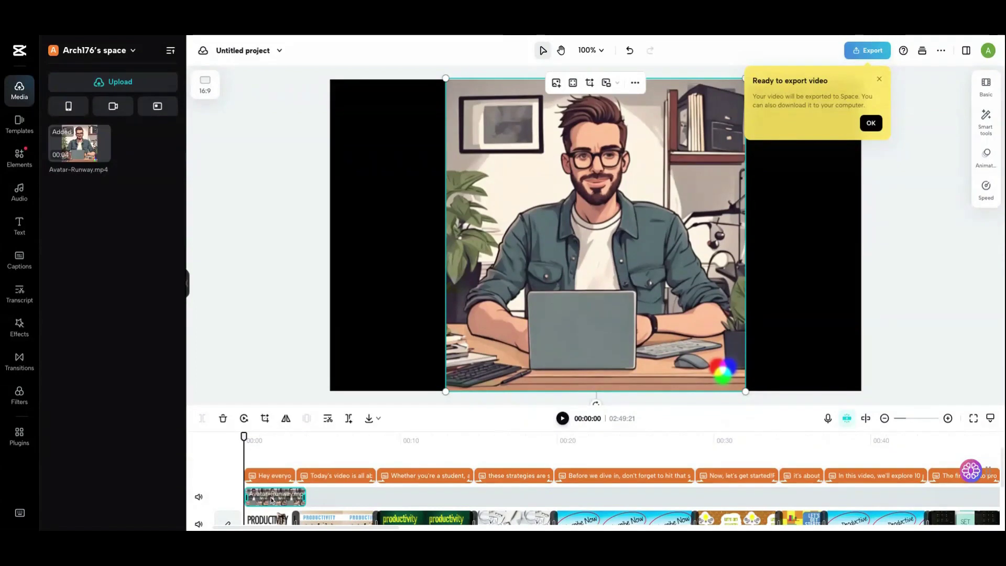
drag(244, 437, 282, 437)
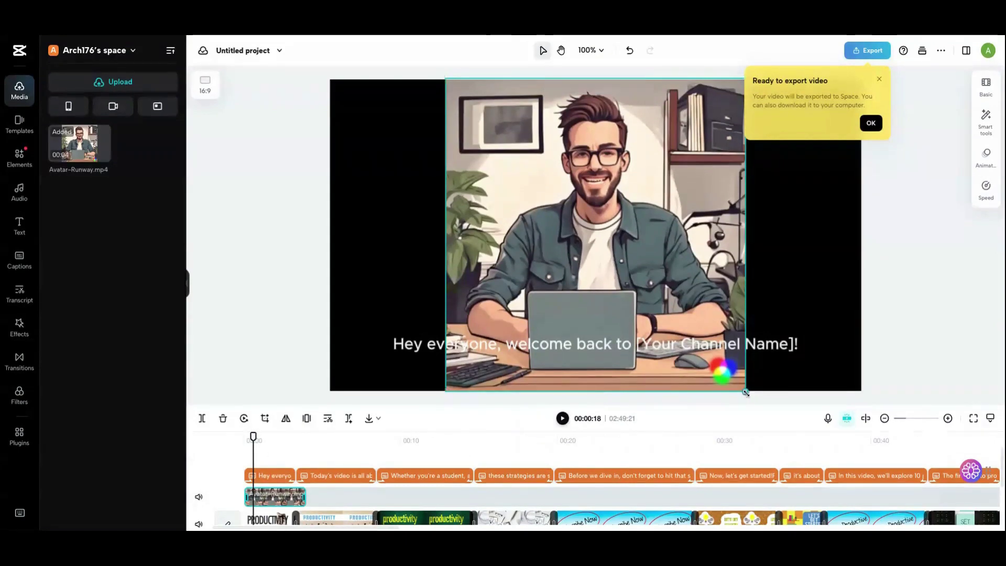
Enlarge the avatar to about 170% on the canvas and check it in playback
click(872, 122)
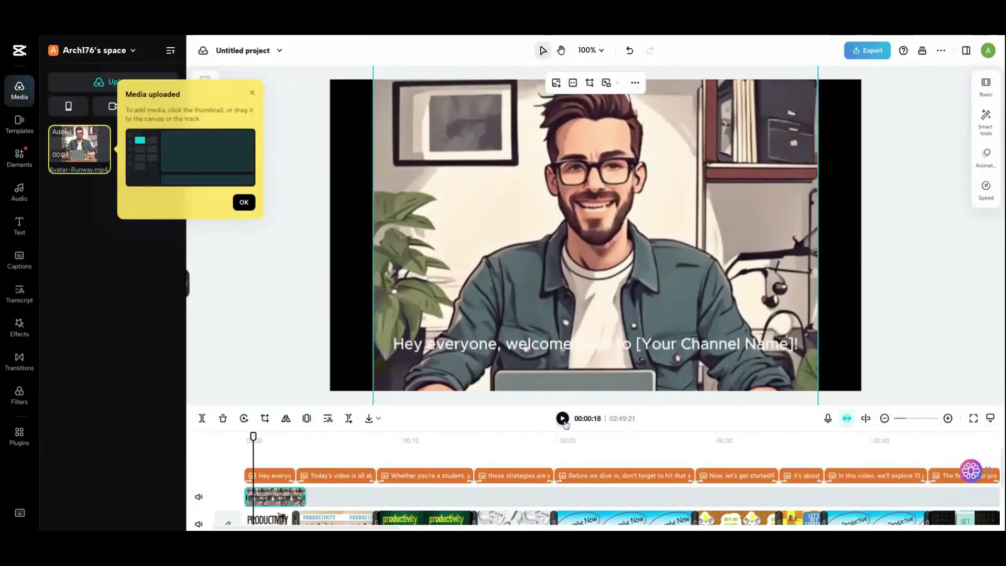
key(space)
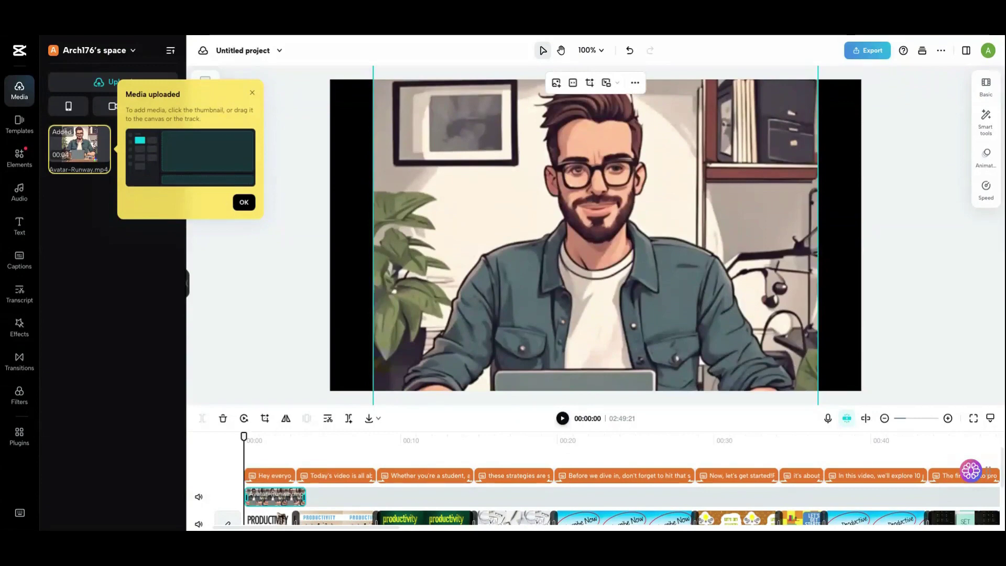
click(562, 419)
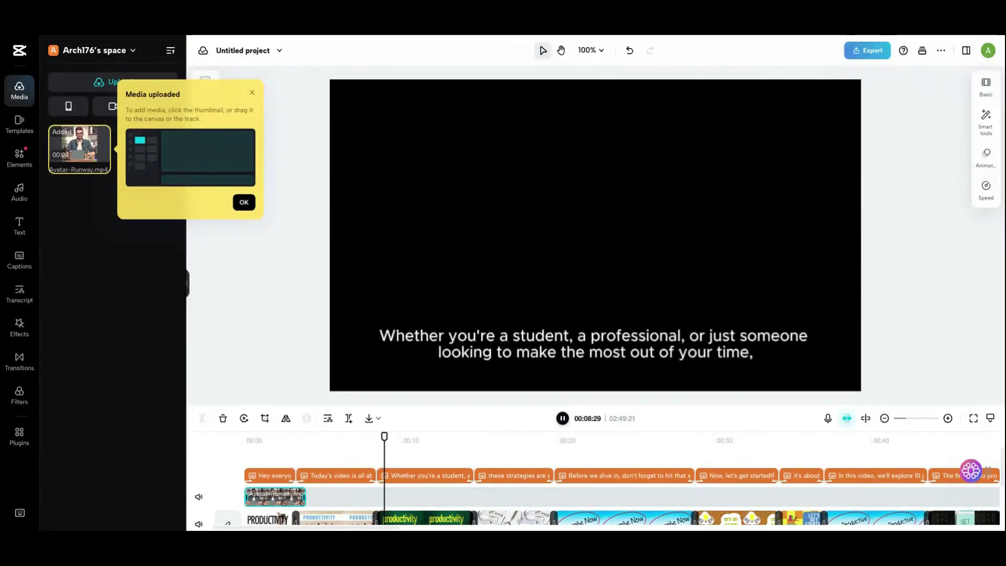
key(space)
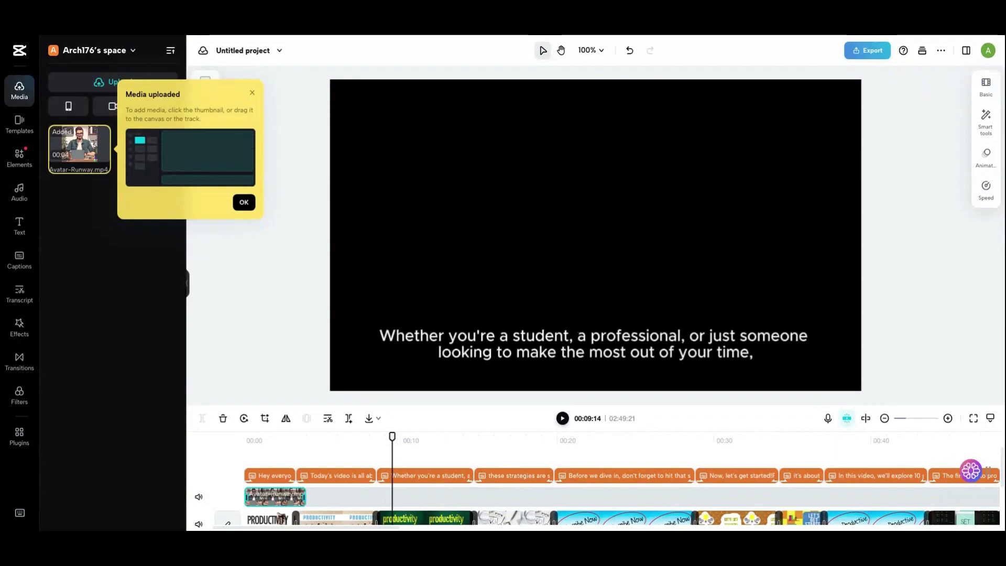
click(278, 496)
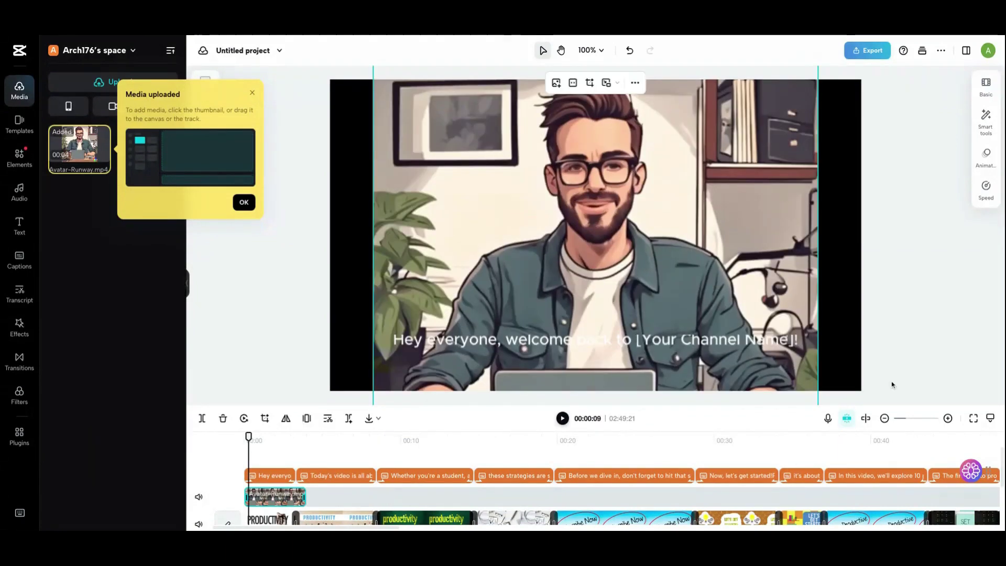
click(986, 87)
scroll(896, 346, down, 1)
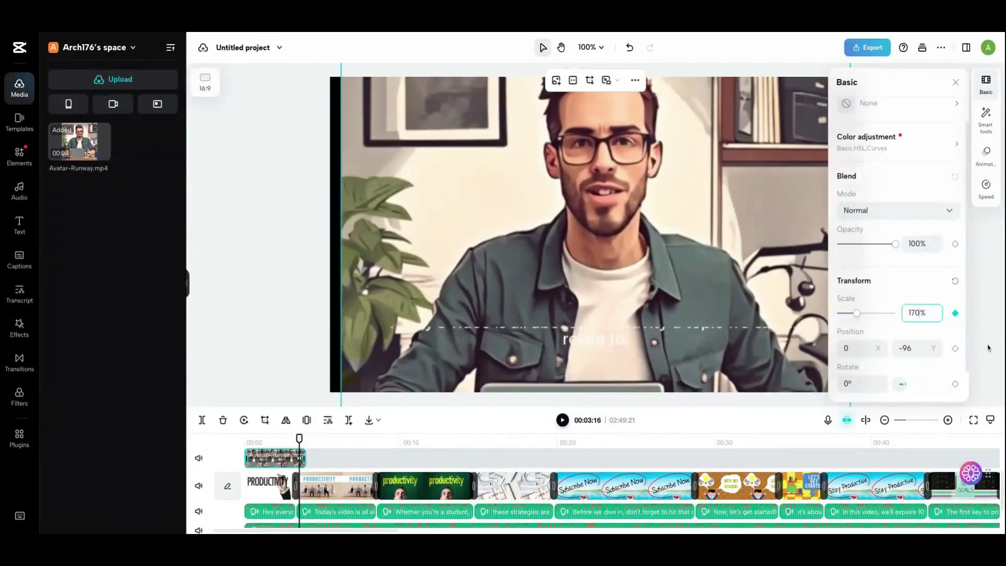
Add a scale keyframe at the avatar clip's start and set Scale to 155%
key(Down)
key(Down)
key(Down)
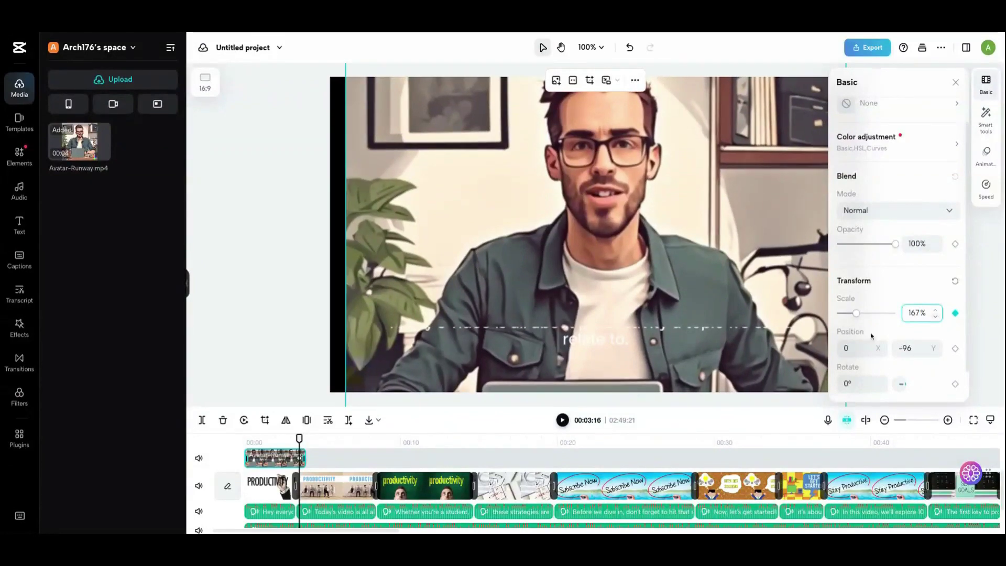
drag(299, 438, 250, 438)
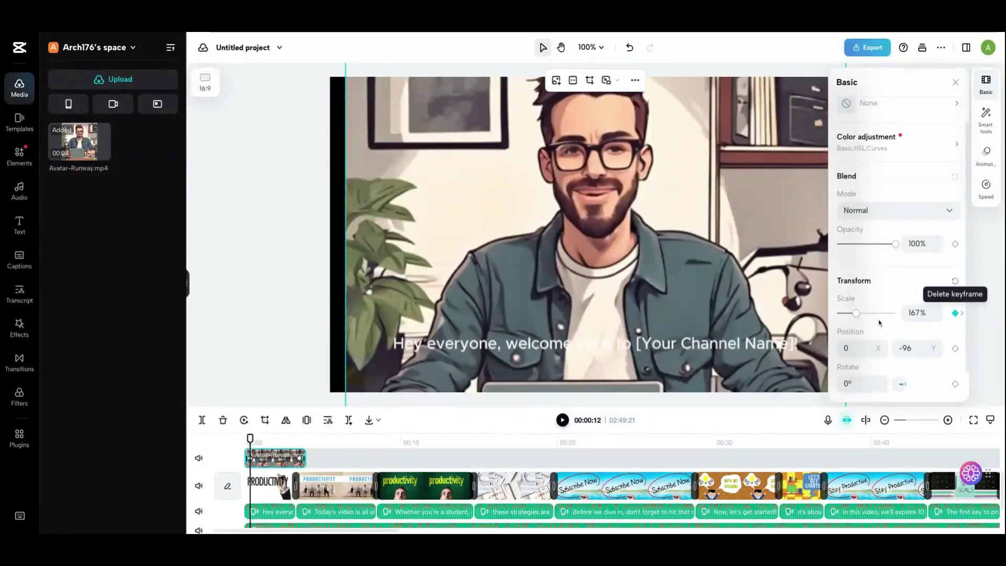
click(954, 313)
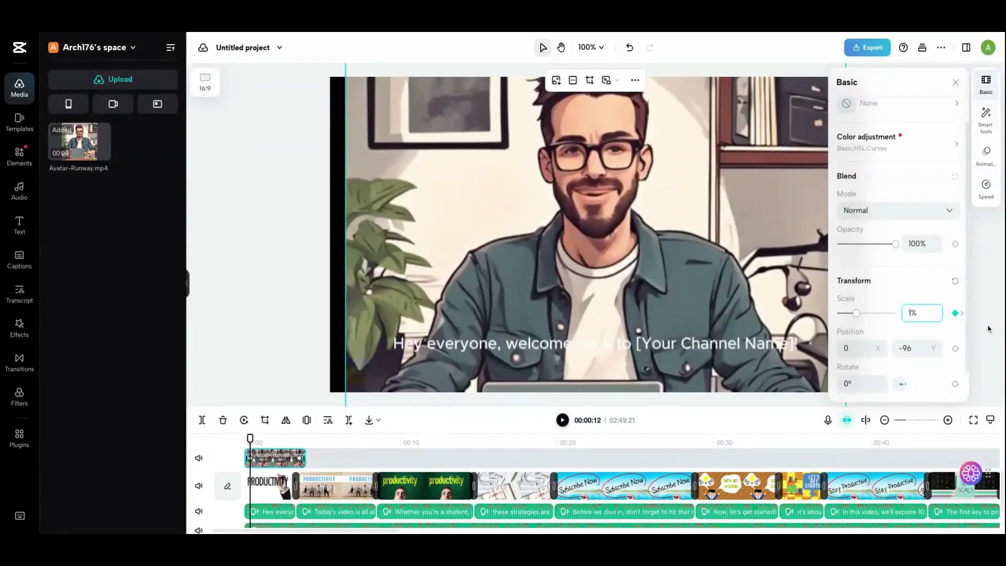
text(155)
key(Return)
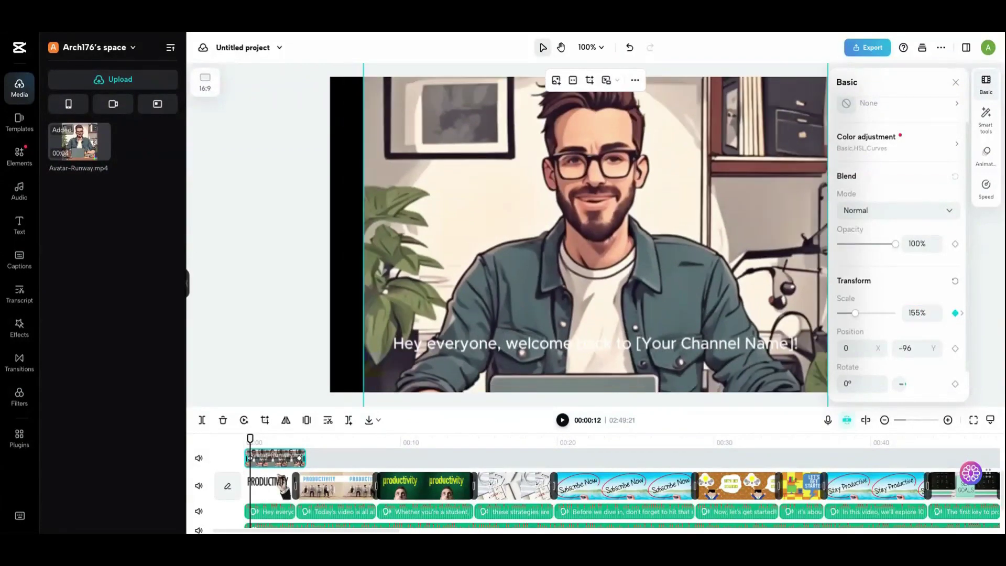
Replay the opening from the start to check the scaled avatar
key(Home)
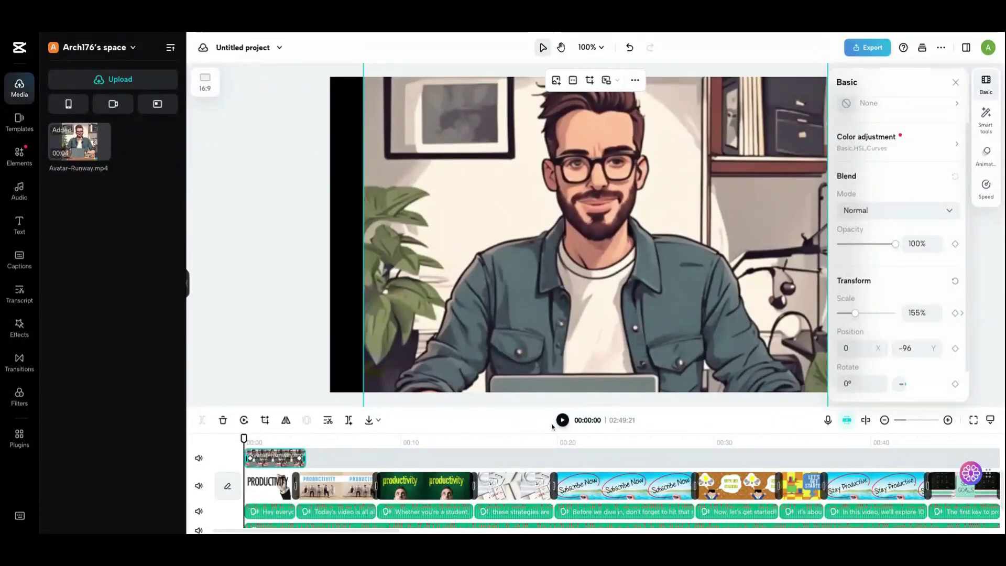
click(563, 421)
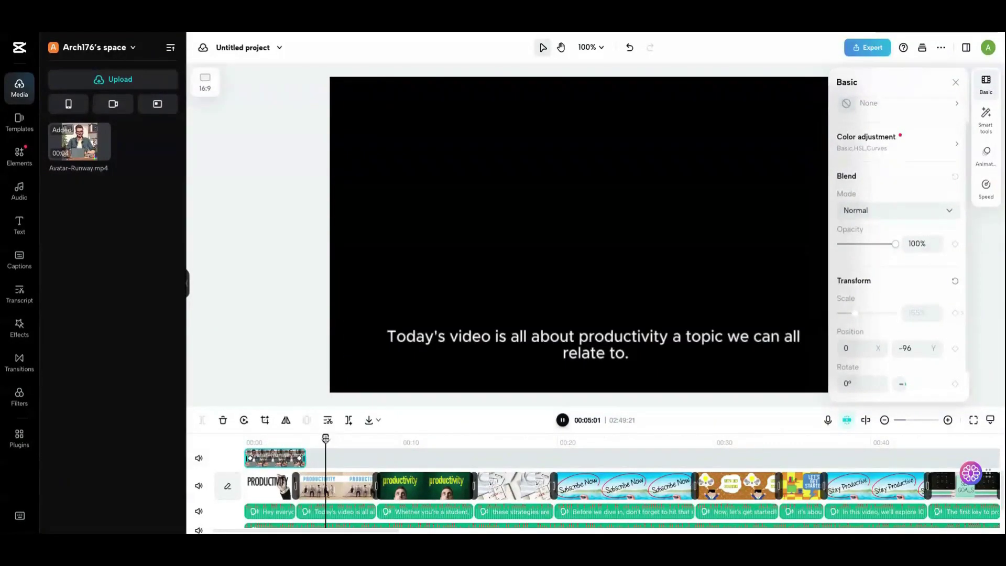
key(Home)
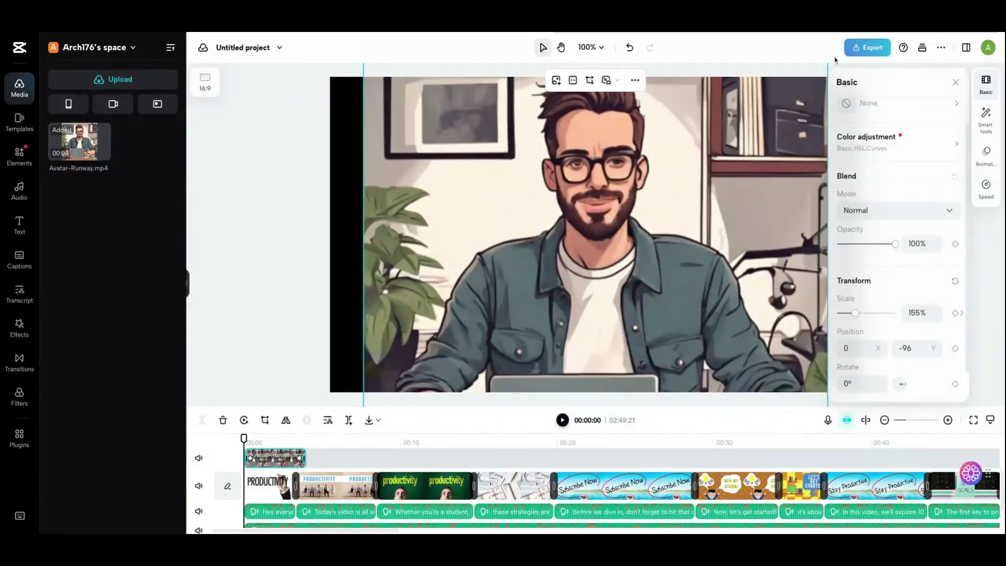
key(space)
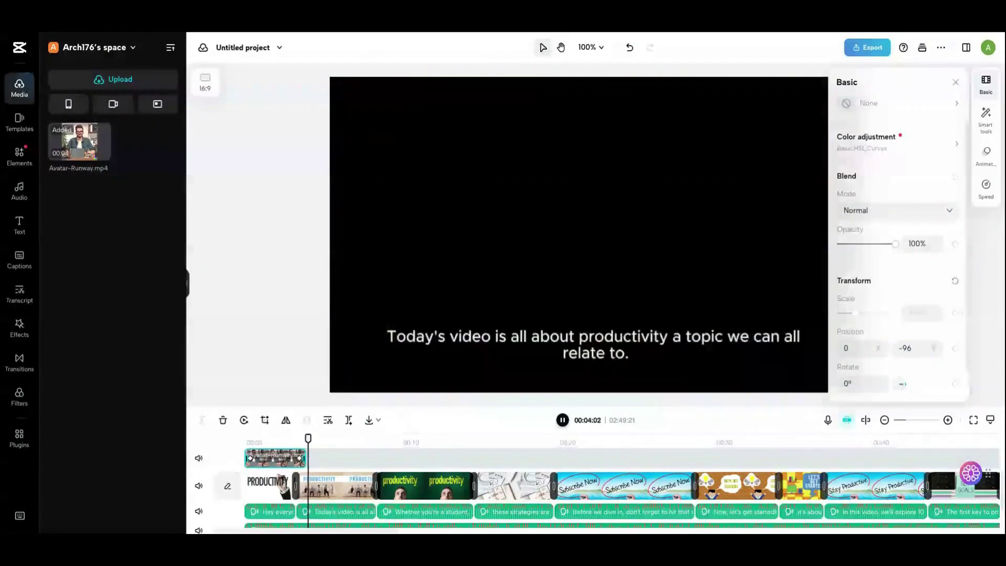
key(space)
Select the Subscribe Now caption clip and move the playhead to it
click(438, 485)
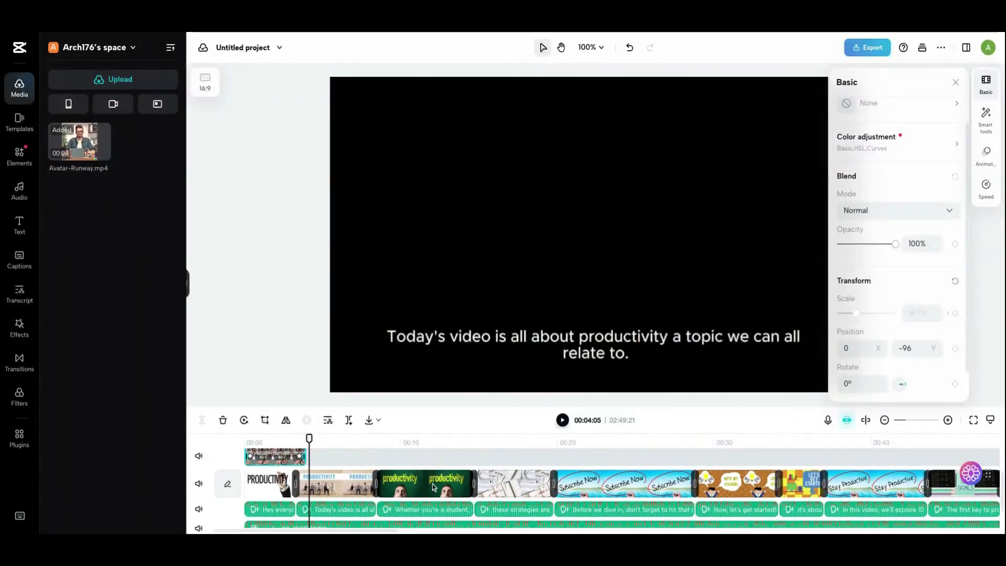
click(613, 483)
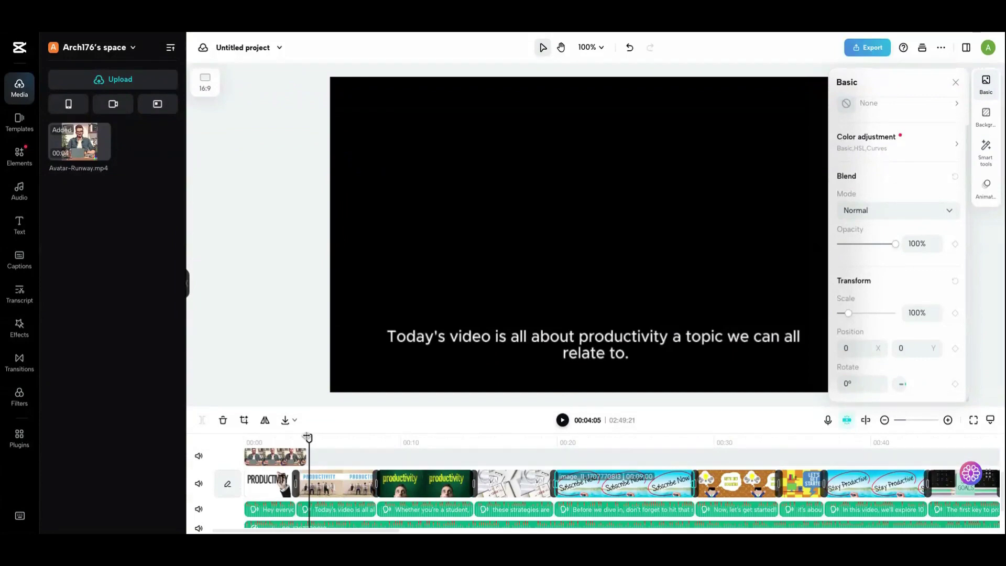
drag(310, 439, 587, 405)
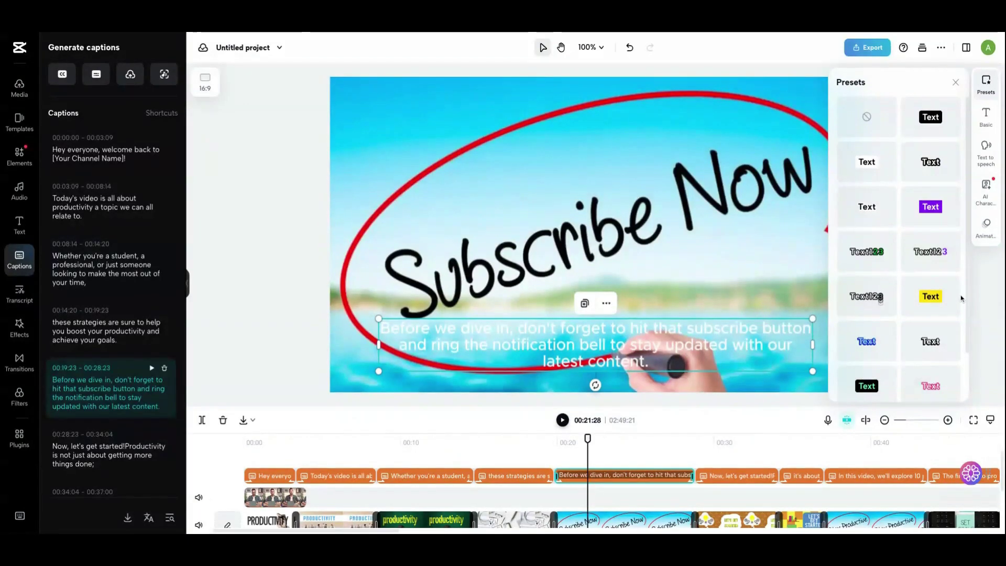
scroll(99, 377, down, 5)
scroll(95, 362, up, 3)
scroll(87, 346, up, 3)
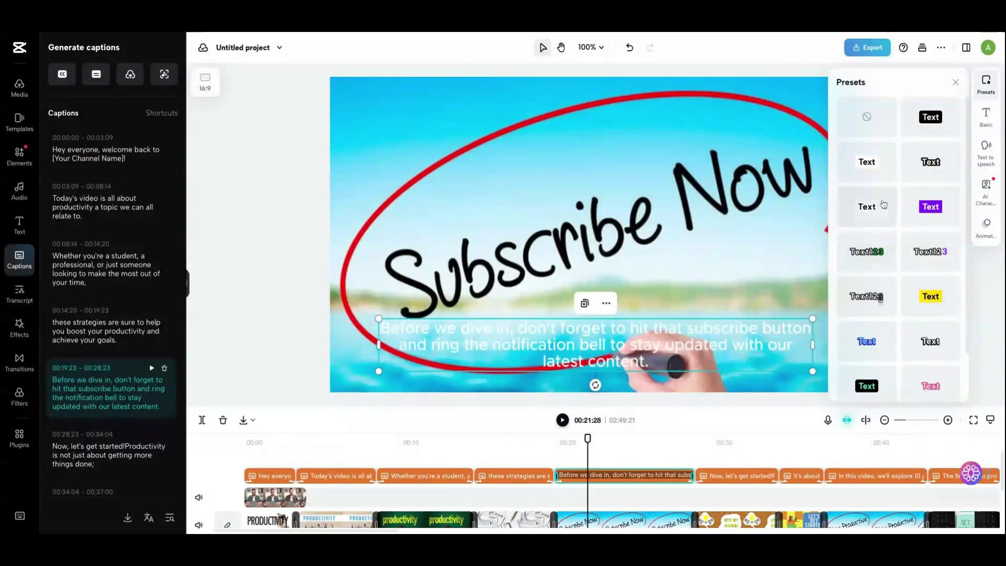
scroll(906, 220, down, 1)
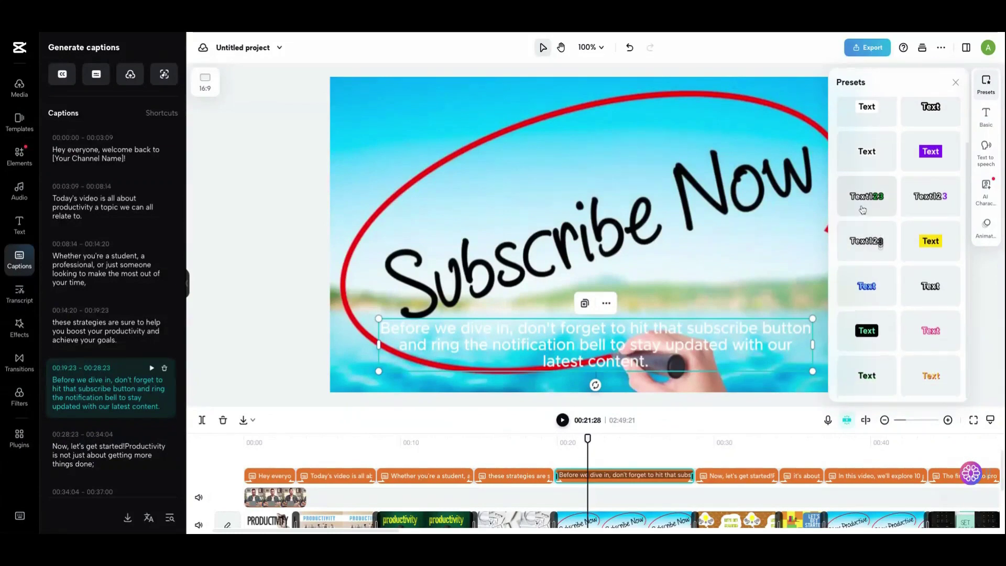
Give the captions the green Text123 word-highlight preset and show their animation options
click(862, 205)
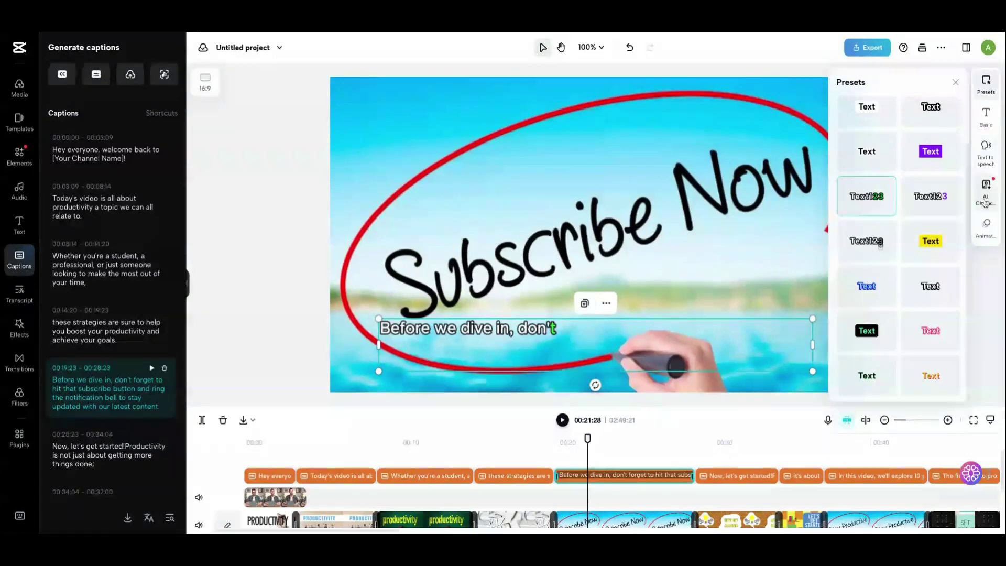
click(988, 230)
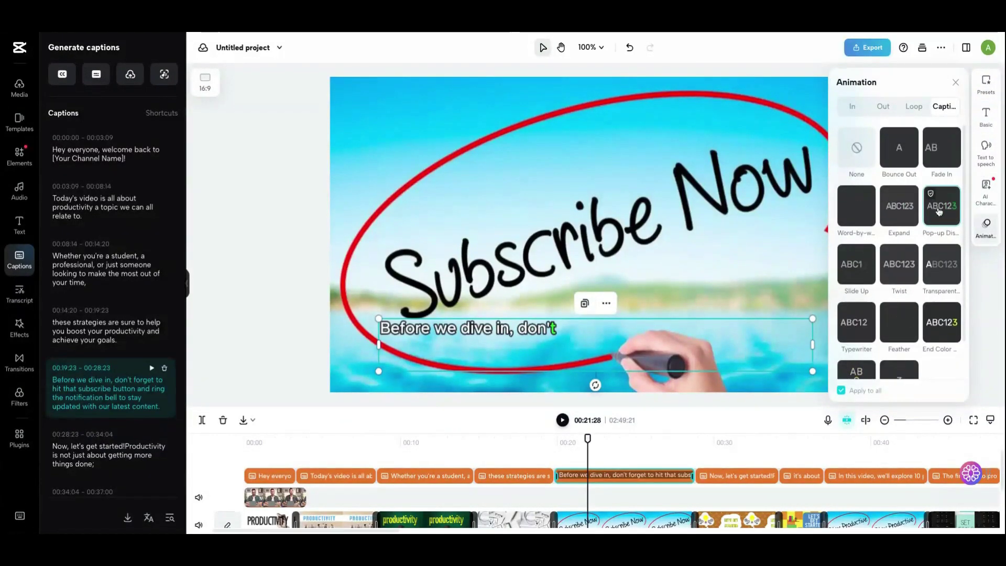
Apply the Pop-up Display animation to all captions and preview the subscribe caption
click(934, 203)
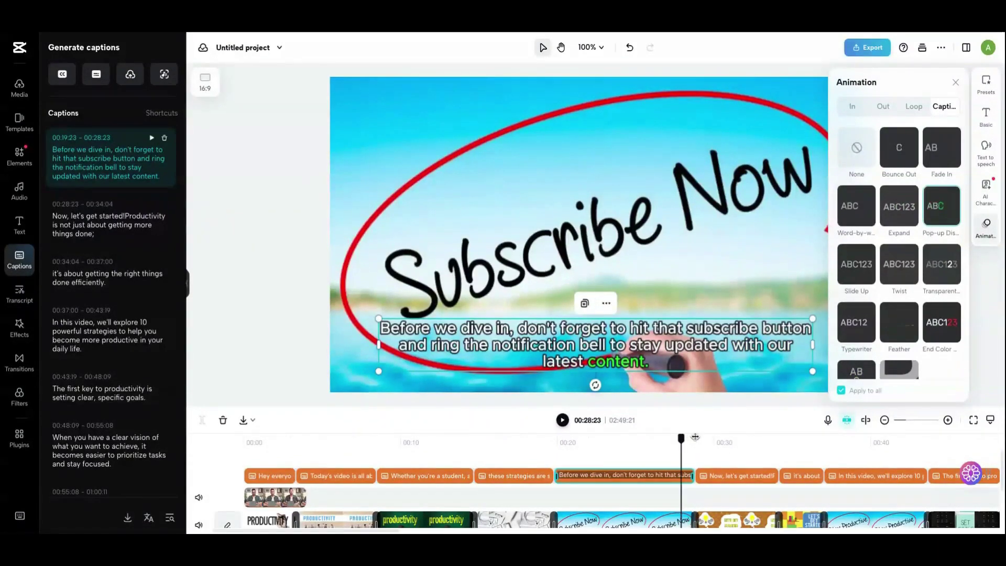
click(557, 440)
click(562, 422)
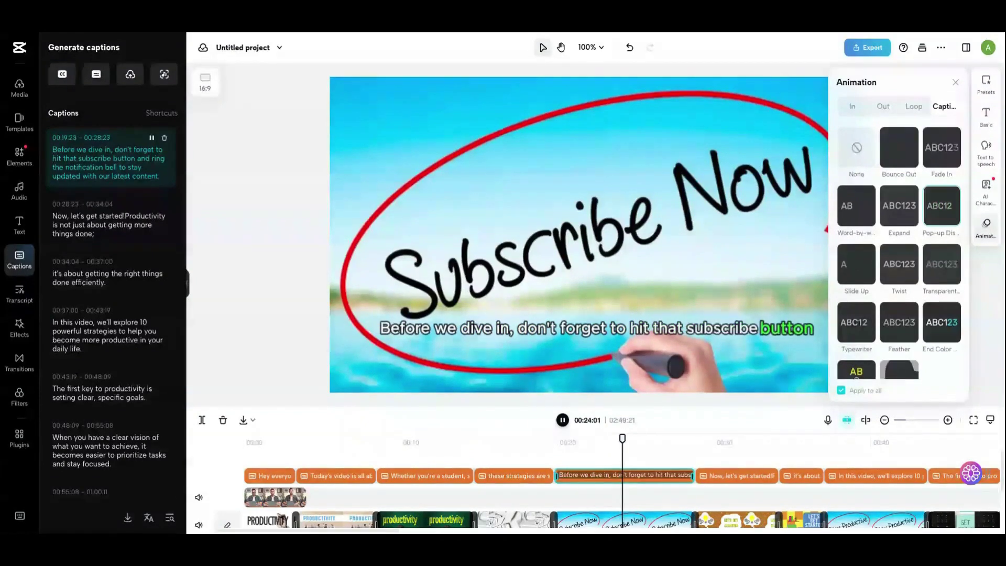
key(space)
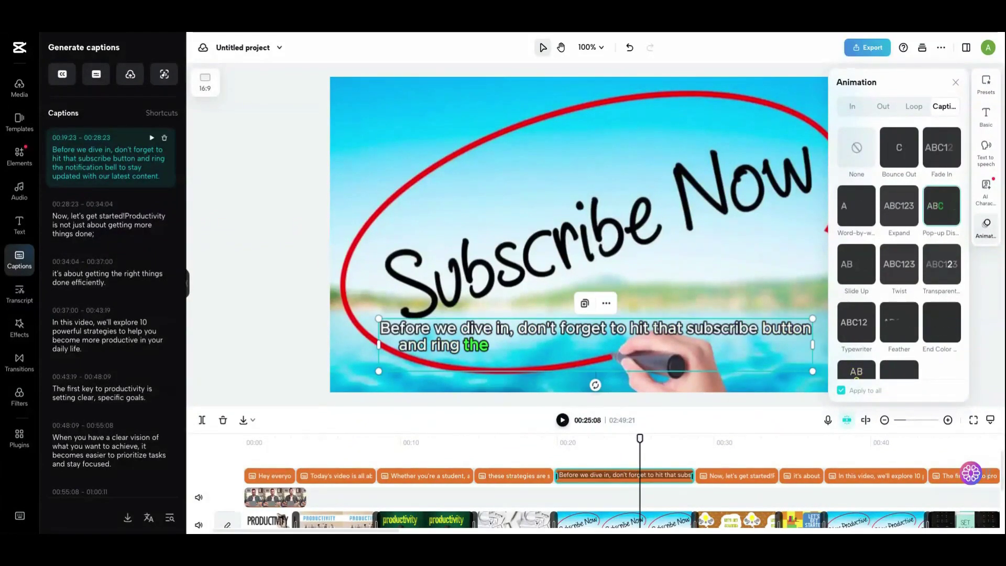
Set the captions to a Montserrat font at size 9
click(986, 117)
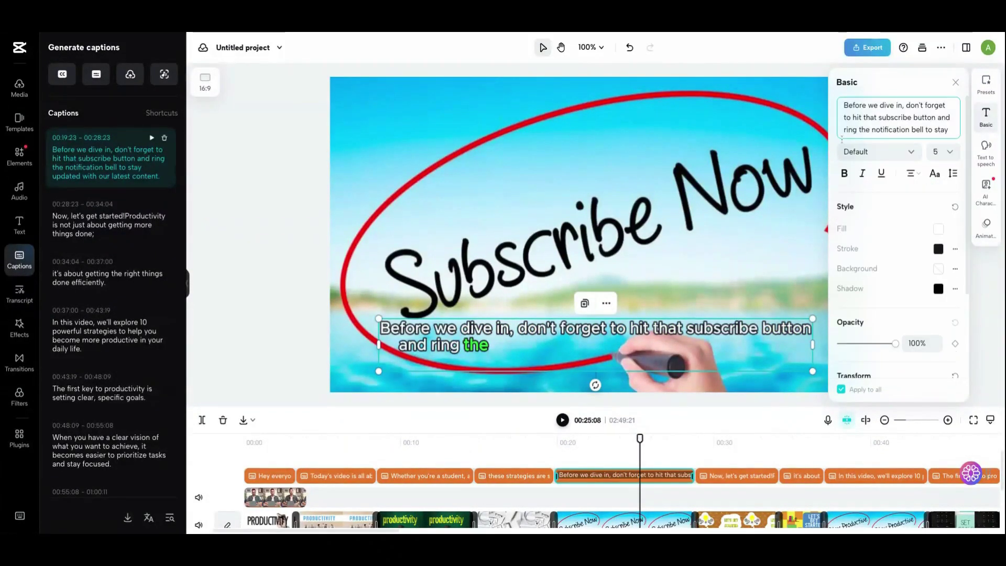
click(871, 152)
scroll(906, 260, down, 1)
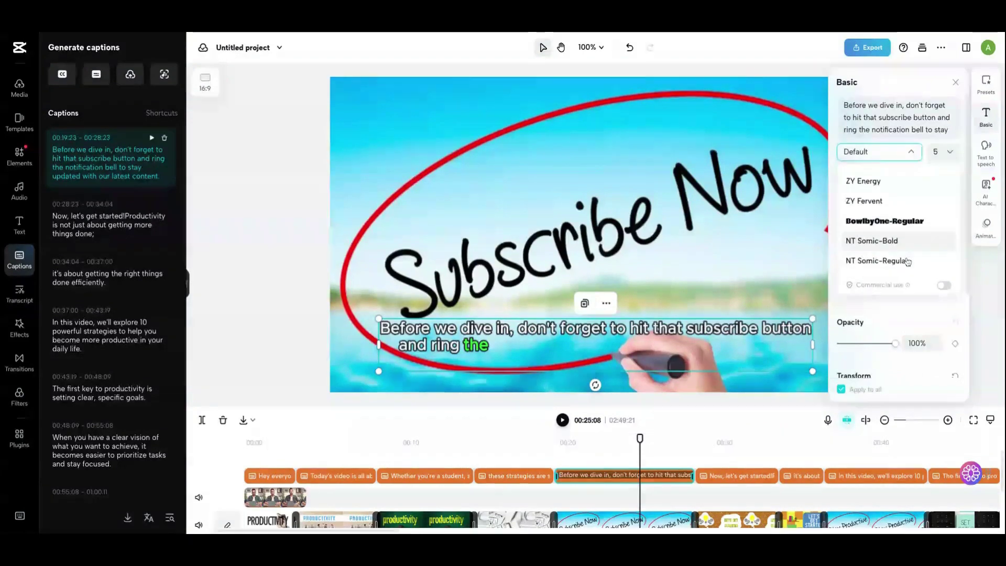
scroll(907, 259, down, 2)
scroll(907, 261, down, 1)
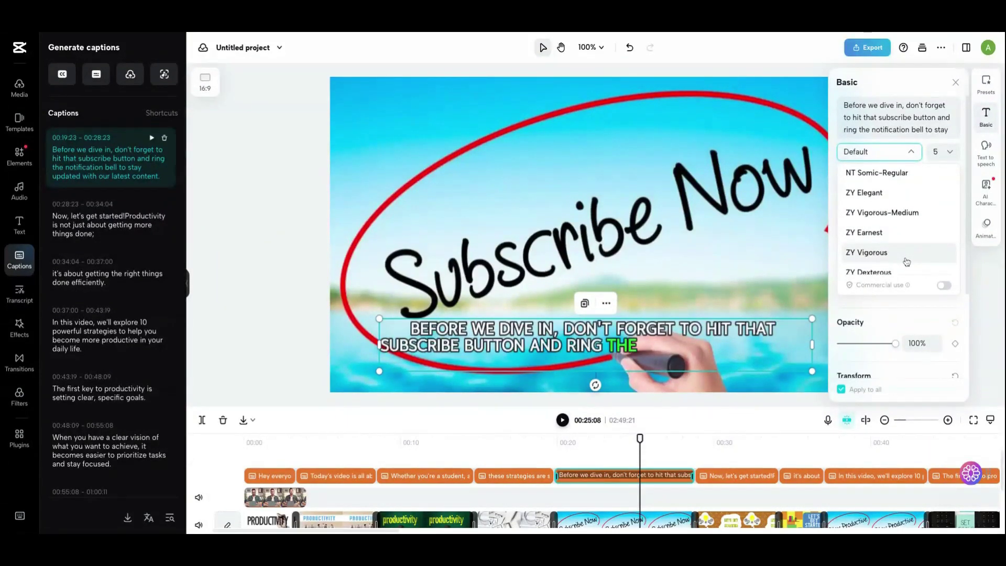
scroll(907, 261, down, 1)
scroll(905, 264, down, 2)
scroll(904, 273, down, 1)
scroll(903, 271, down, 1)
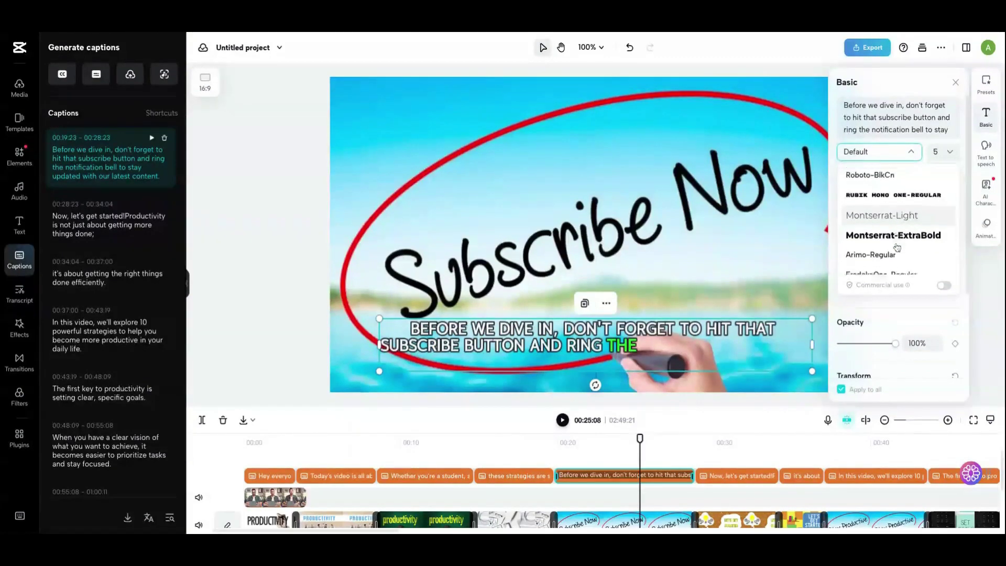
click(878, 208)
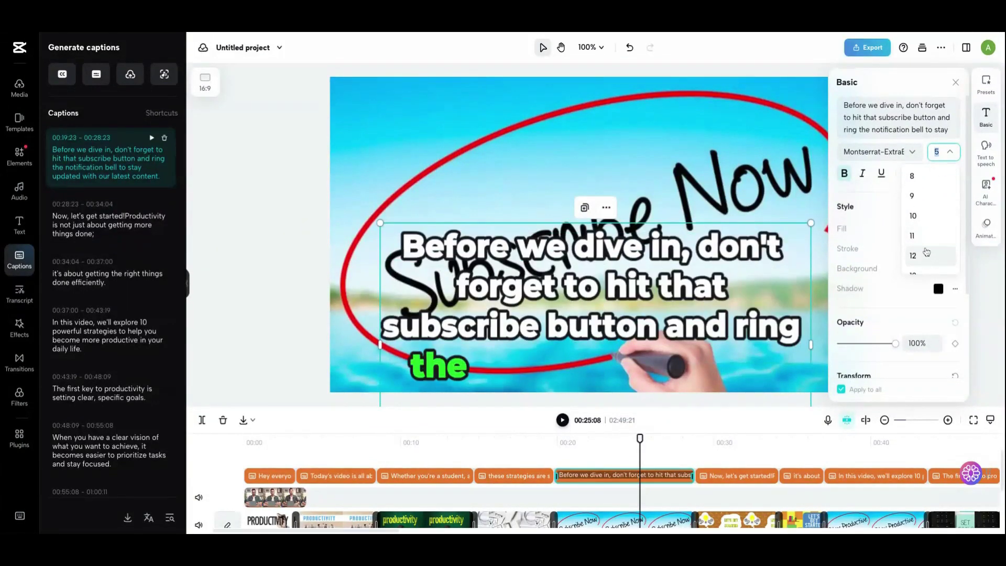
scroll(920, 219, down, 1)
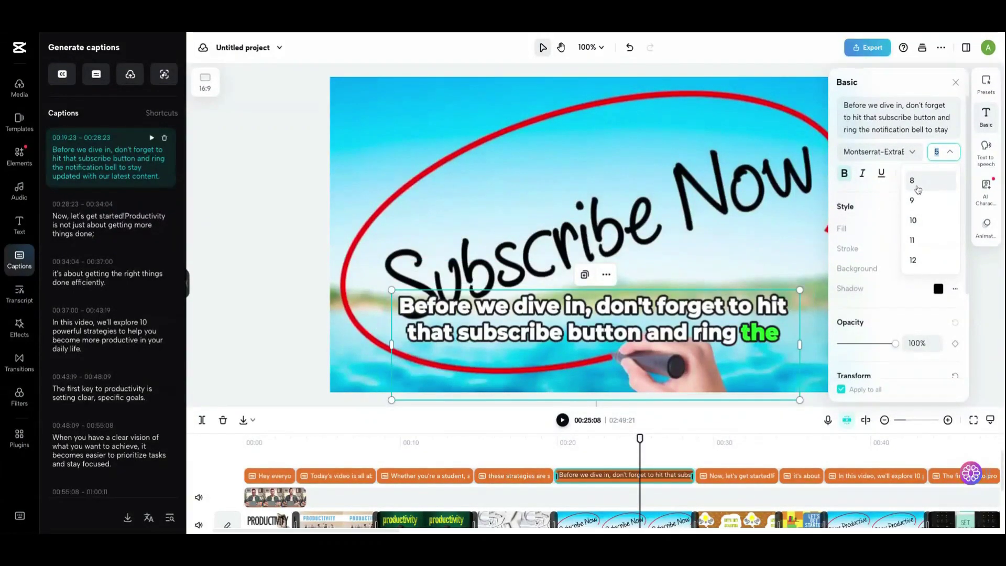
click(912, 200)
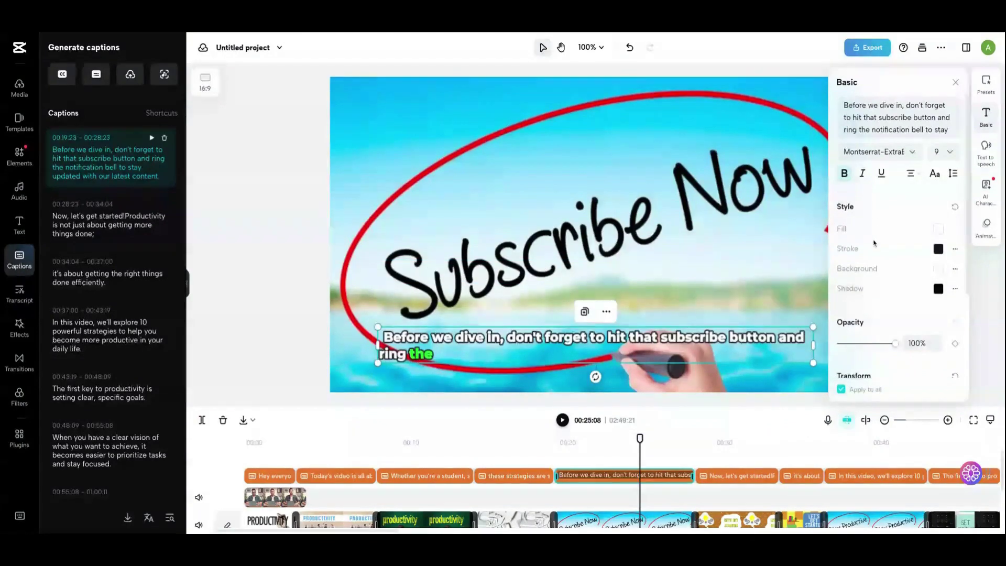
scroll(896, 317, down, 1)
scroll(894, 319, down, 2)
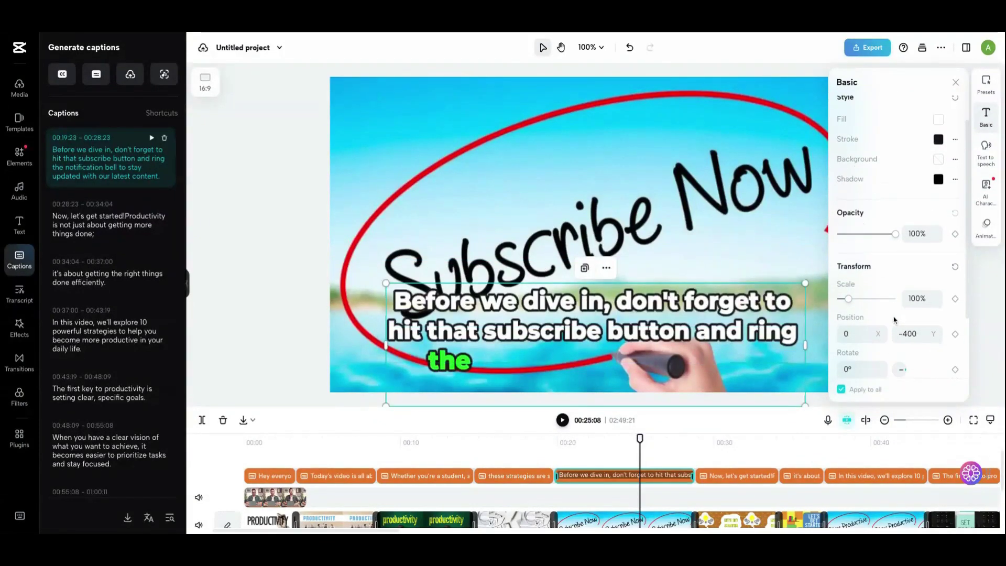
scroll(893, 319, up, 2)
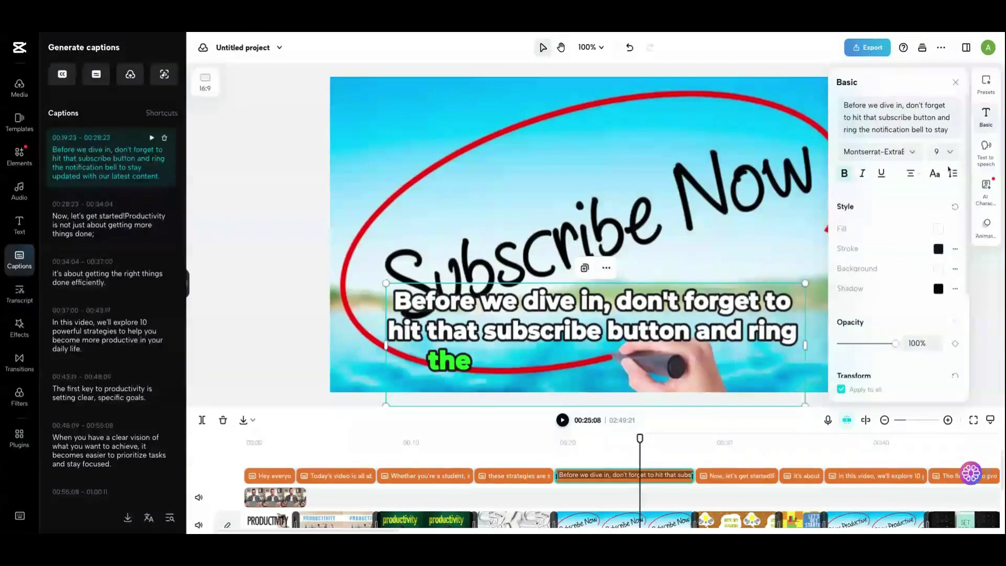
Switch all captions to Uppercase and replay the subscribe caption to check them
click(934, 176)
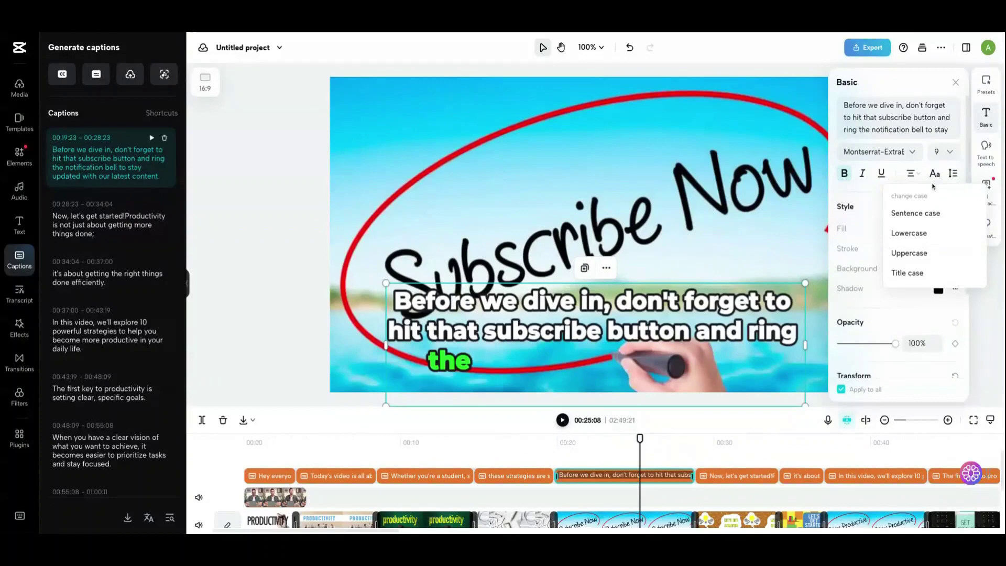
click(925, 254)
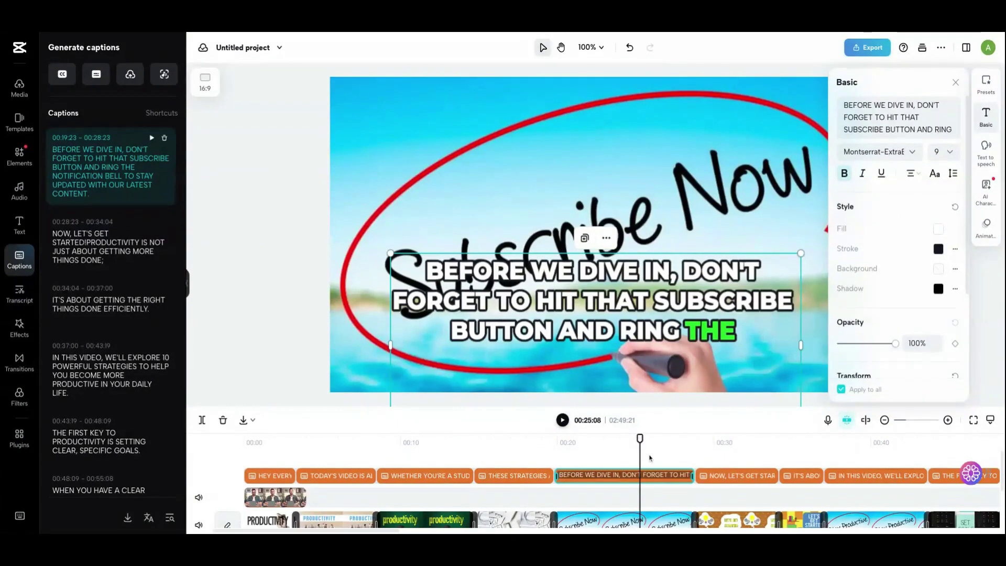
drag(640, 439, 561, 439)
click(564, 420)
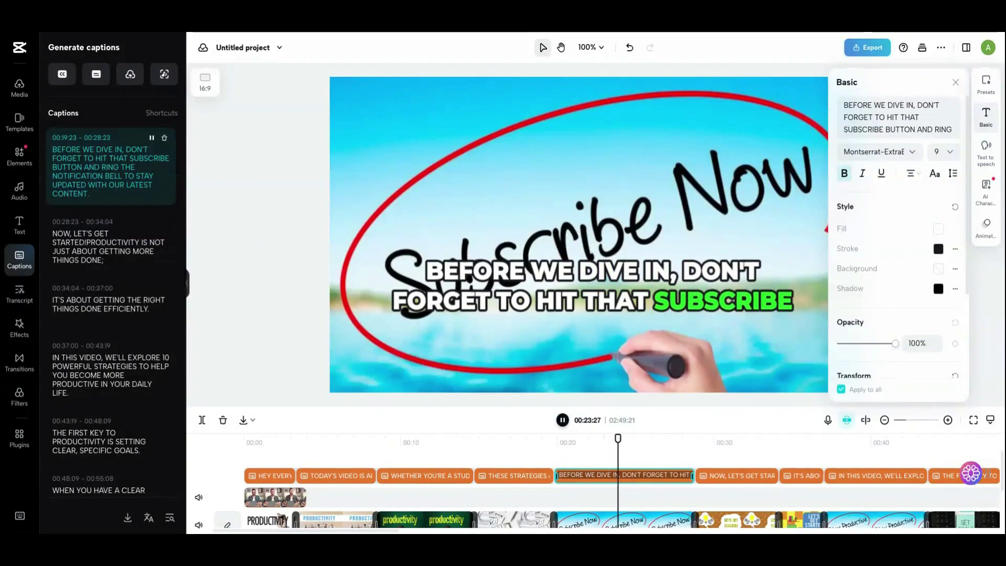
key(space)
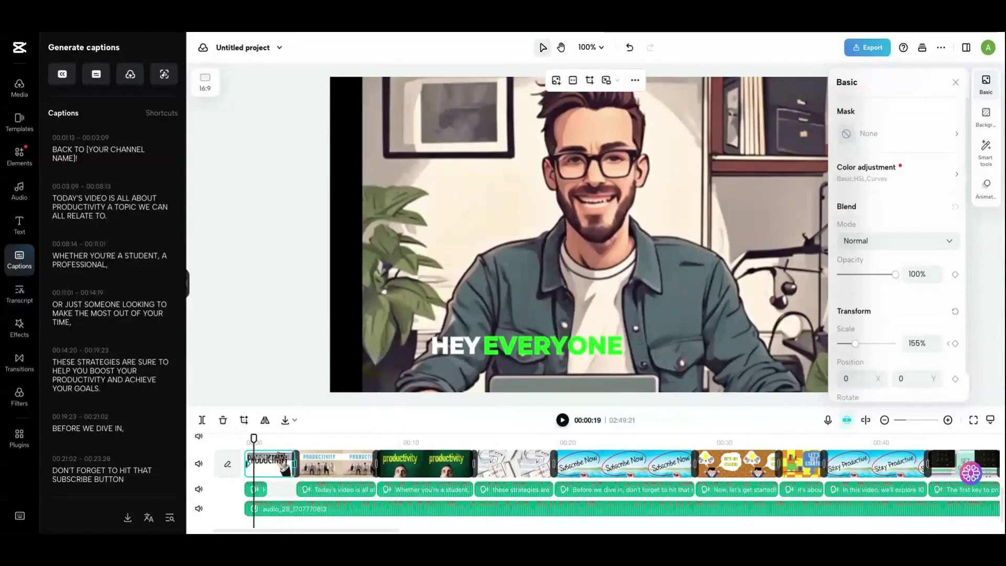
Play the opening with its uppercase pop-up captions, then return to the start
click(563, 420)
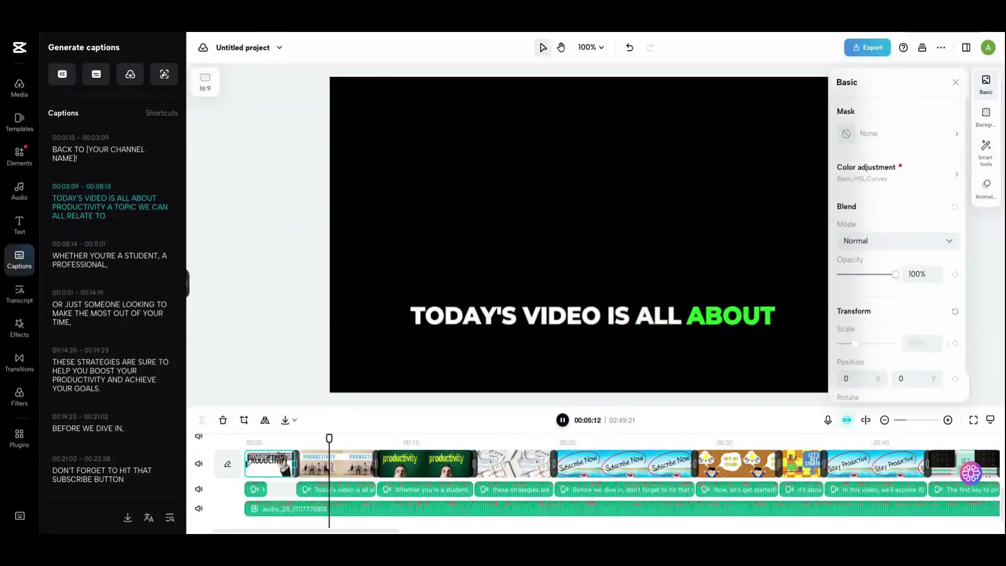
key(space)
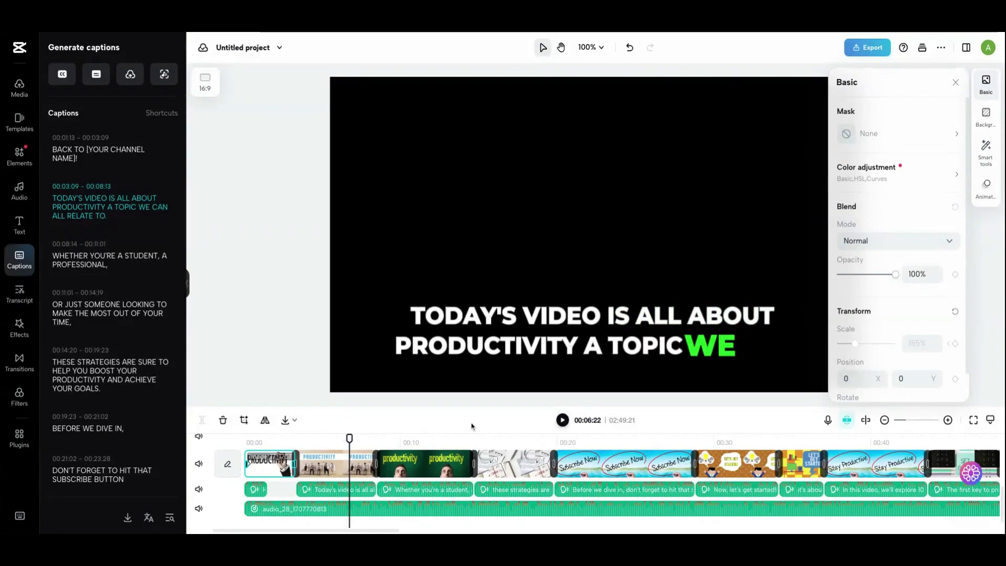
key(Up)
key(Up)
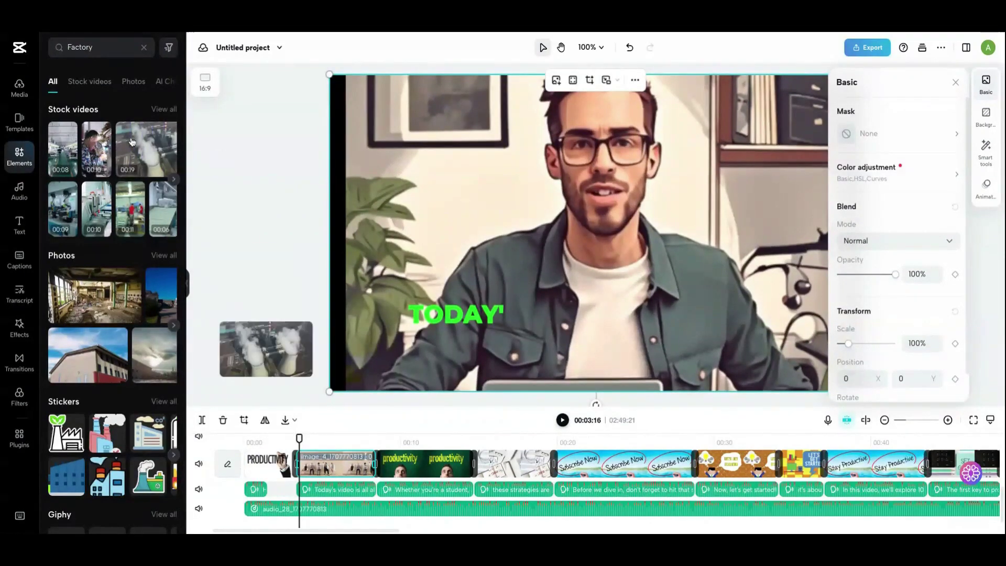
Insert a Factory stock clip after the avatar and trim it to a later portion
drag(146, 150, 299, 472)
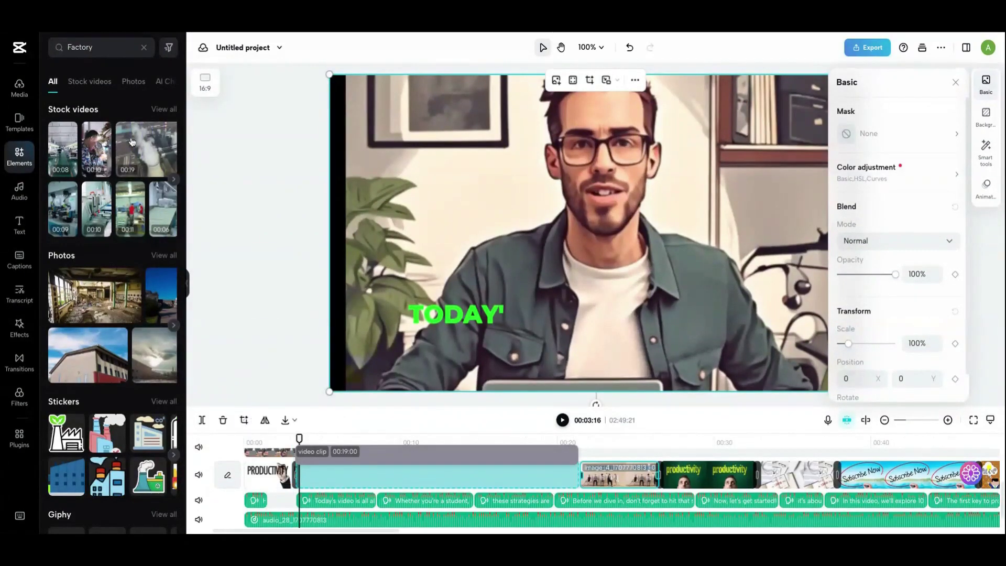
double_click(301, 497)
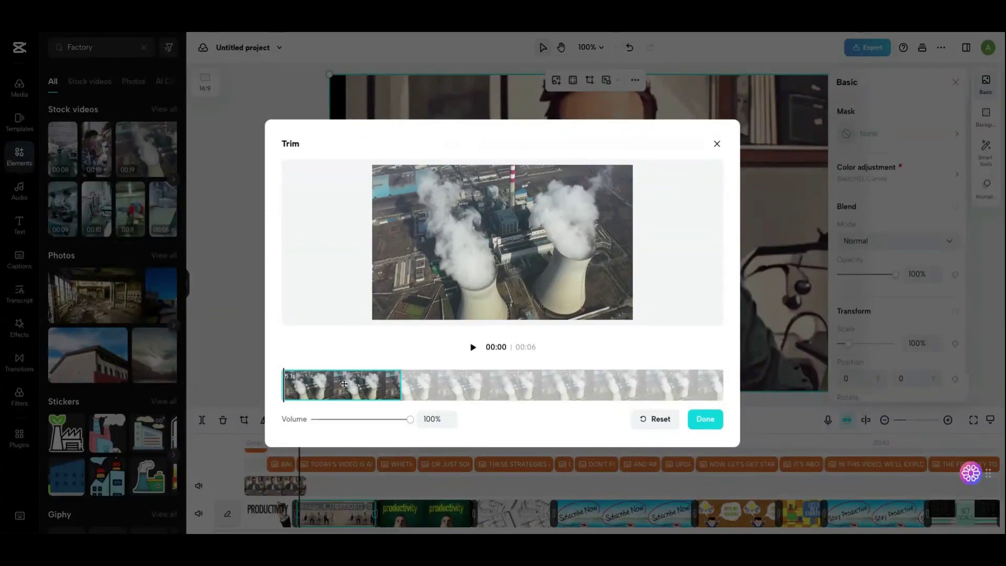
drag(309, 384, 345, 384)
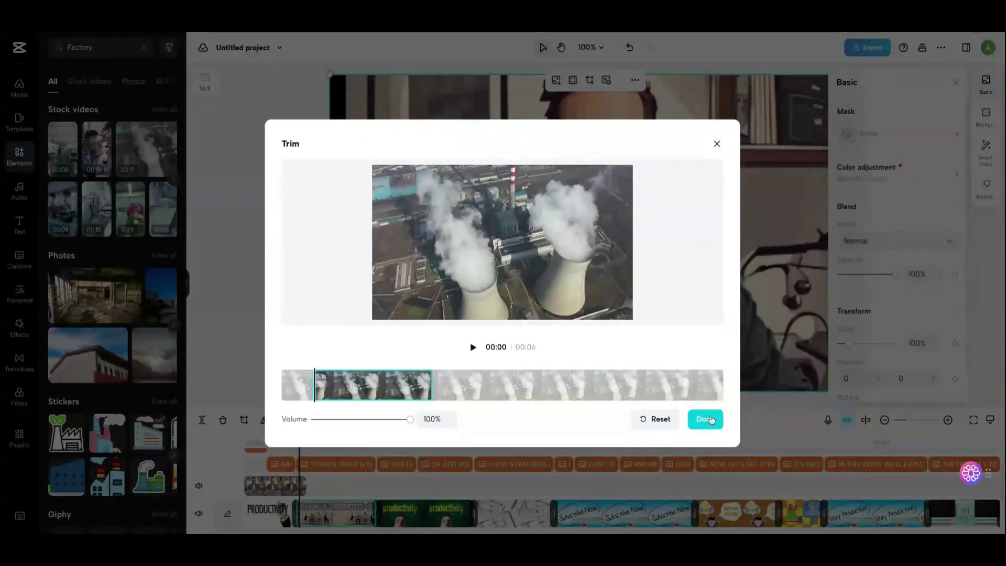
click(705, 419)
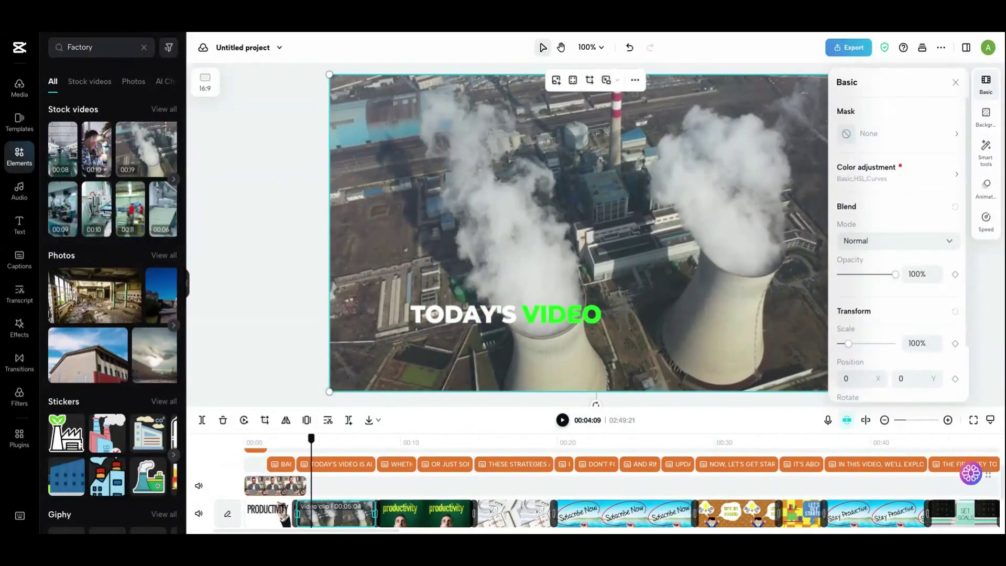
Preview the factory shot under the captions, then list all Factory stock videos
click(562, 419)
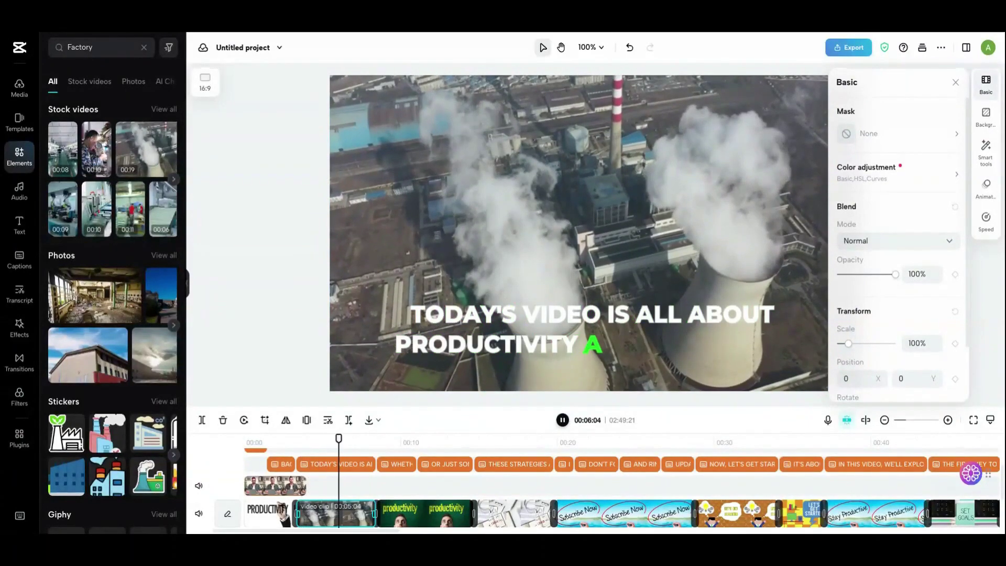
key(space)
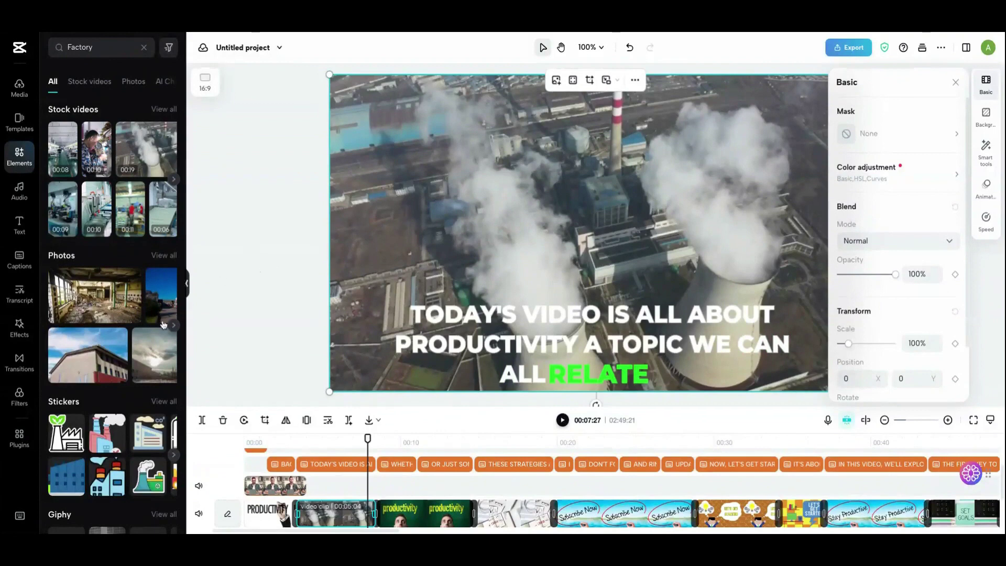
scroll(102, 314, down, 2)
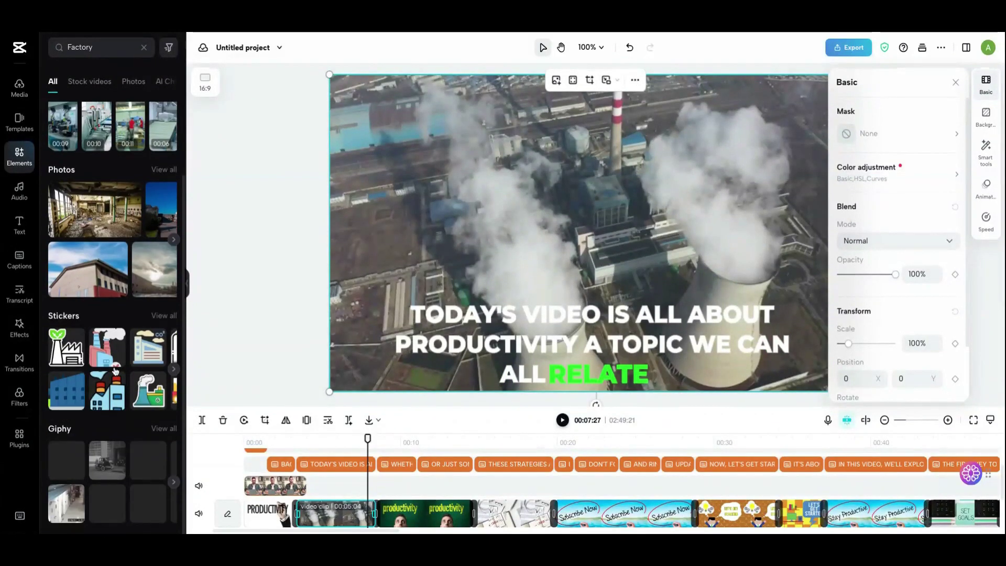
scroll(105, 338, up, 1)
scroll(102, 260, up, 1)
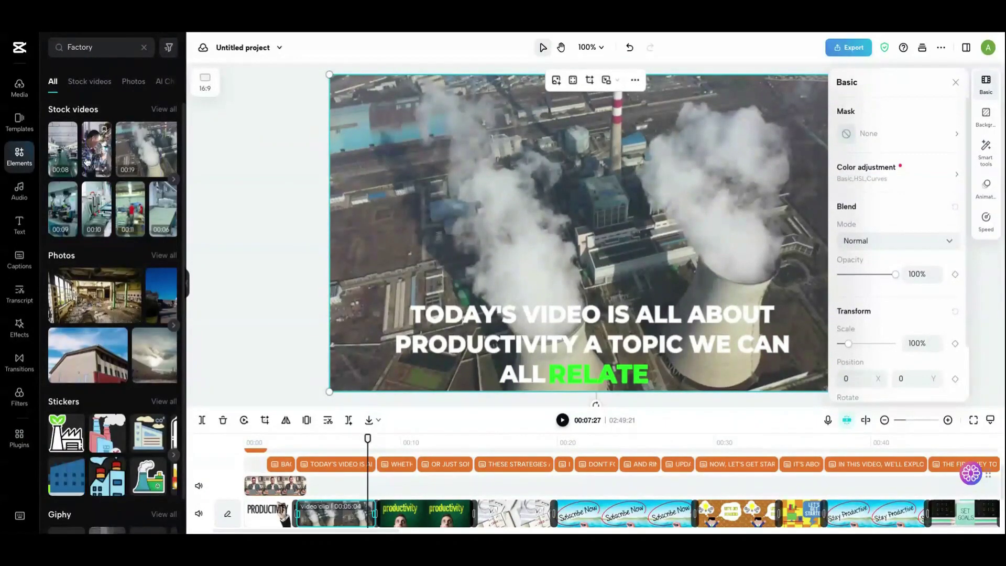
click(163, 109)
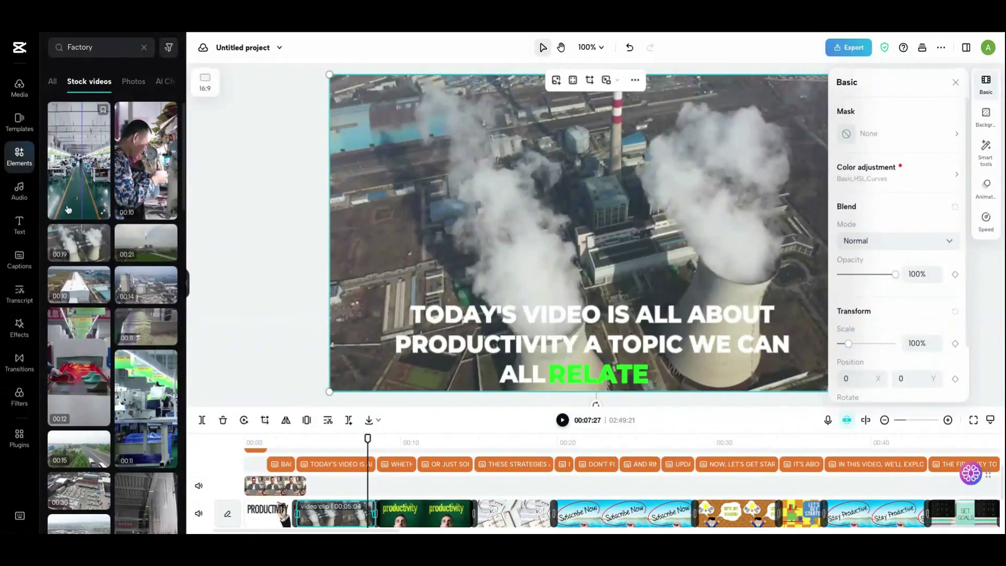
scroll(144, 397, down, 2)
scroll(144, 397, down, 2)
scroll(138, 417, down, 2)
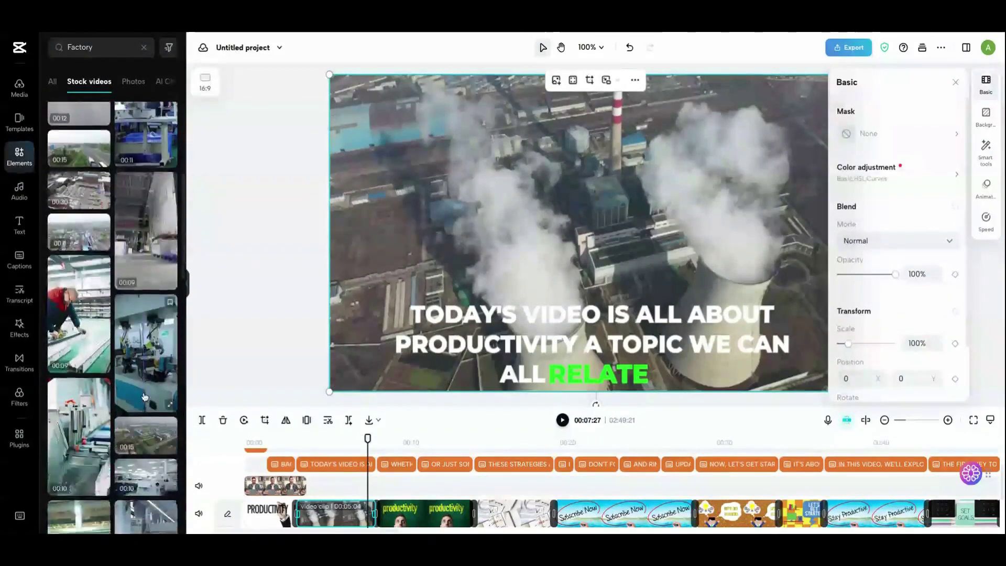
scroll(130, 448, down, 2)
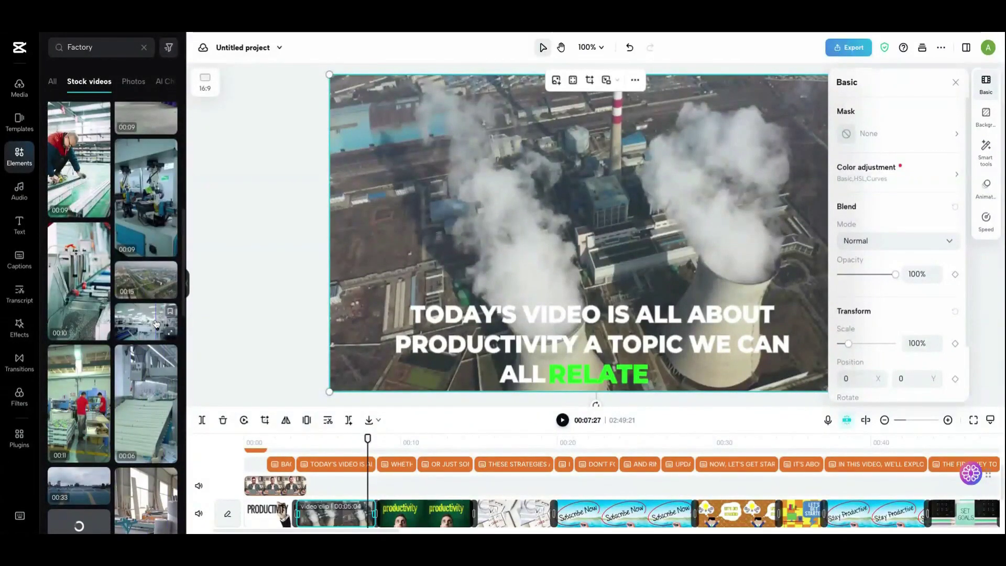
Replace the aerial shot with an indoor production-line clip, preview it, and close clip properties
mouse_move(156, 323)
mouse_down()
mouse_move(354, 507)
mouse_move(334, 513)
mouse_up()
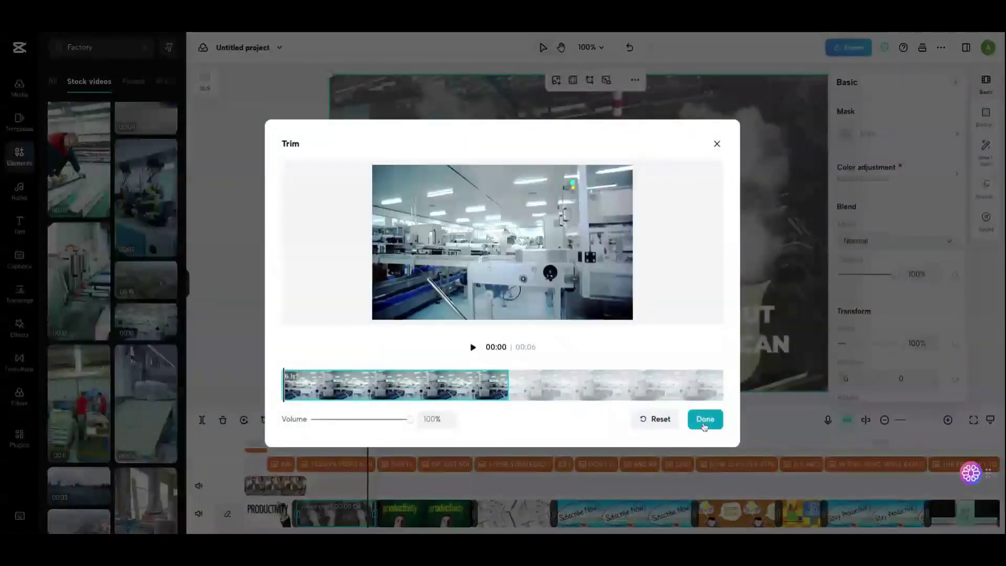
click(704, 421)
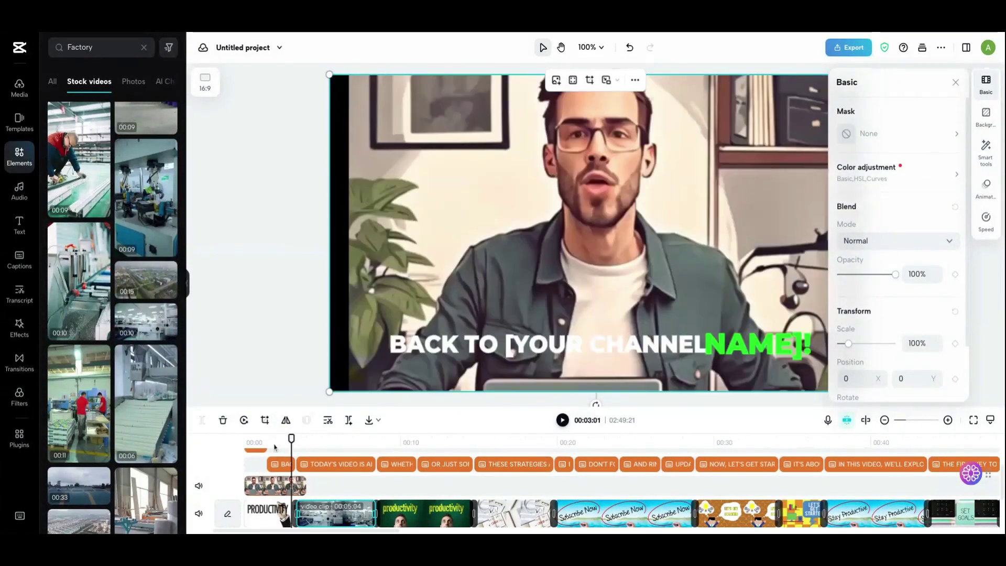
click(562, 421)
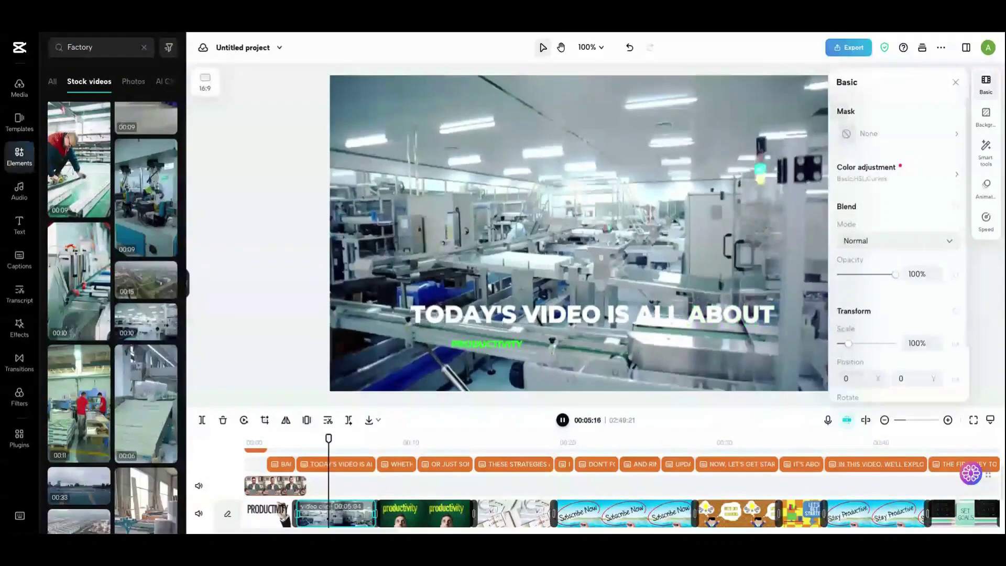
click(593, 344)
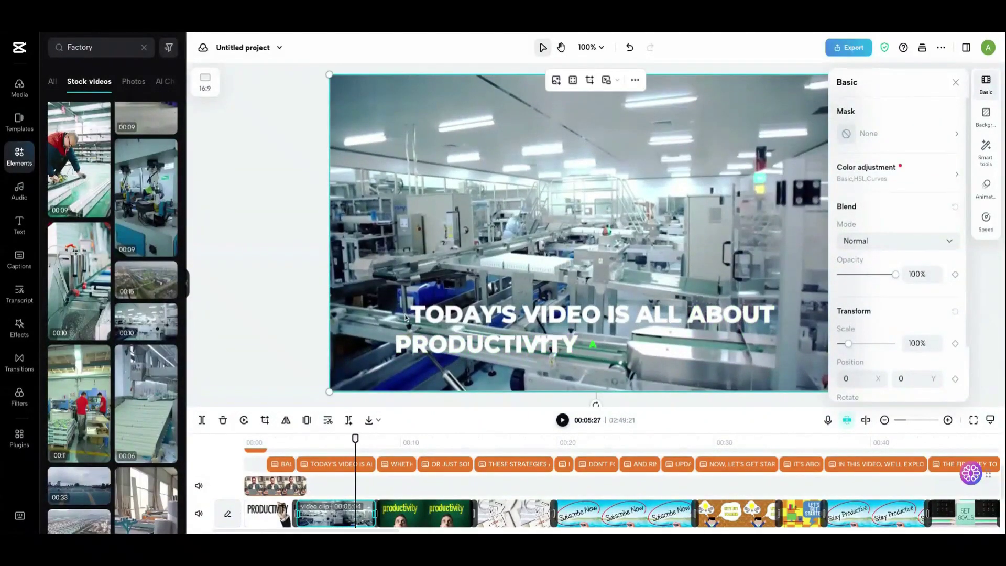
click(955, 84)
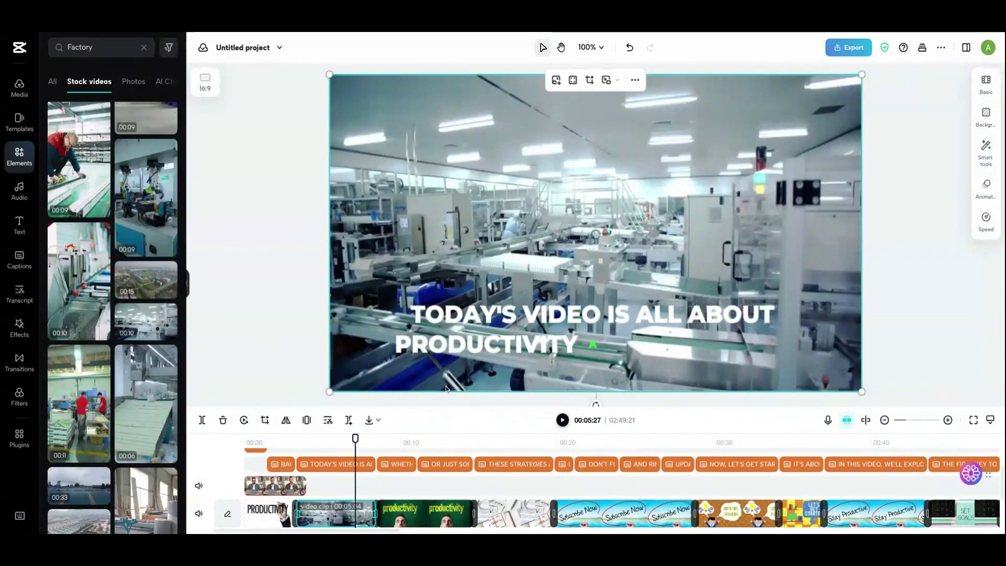
click(903, 484)
scroll(786, 471, down, 2)
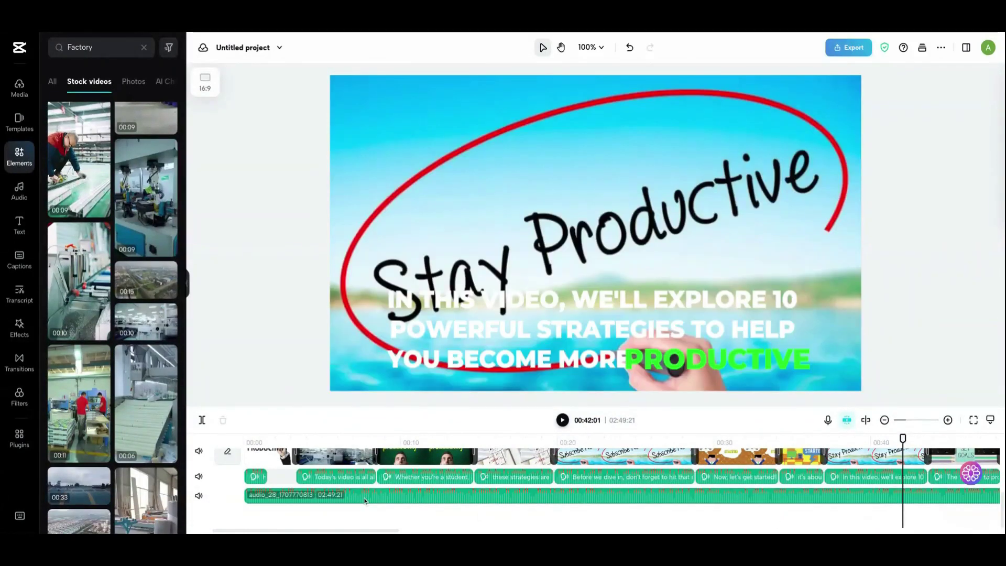
scroll(370, 501, up, 1)
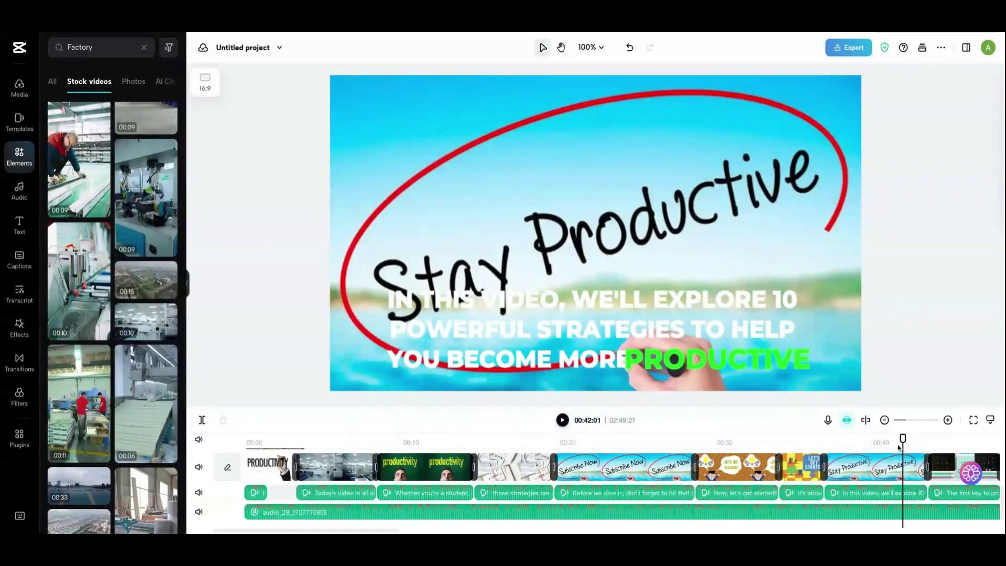